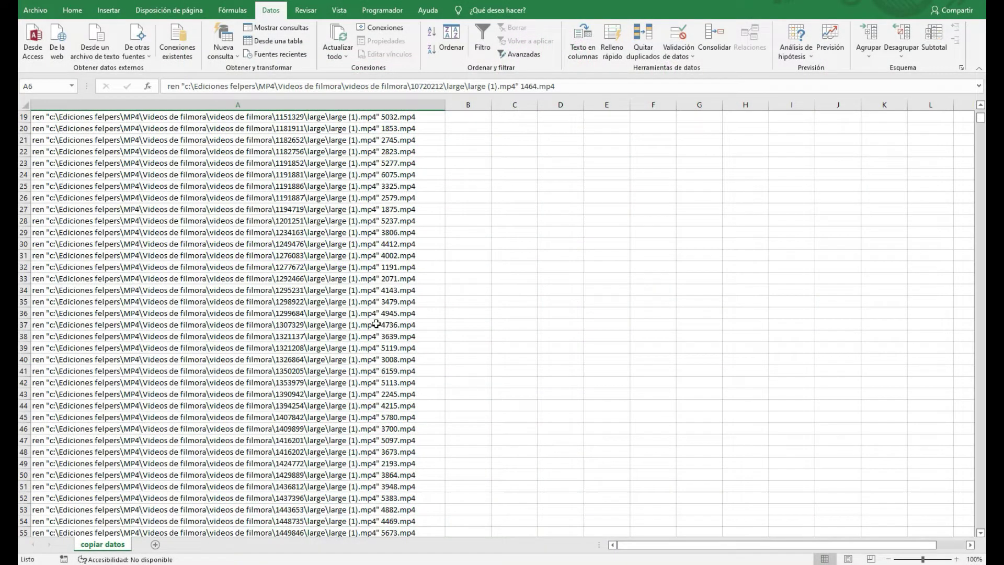
# Browse the rename list down to its last command at row 2199 and back to the top.
pyautogui.scroll(-8, 369, 295)
pyautogui.scroll(-9, 370, 296)
pyautogui.scroll(-7, 371, 297)
pyautogui.scroll(-9, 371, 300)
pyautogui.scroll(-6, 371, 300)
pyautogui.click(305, 277)
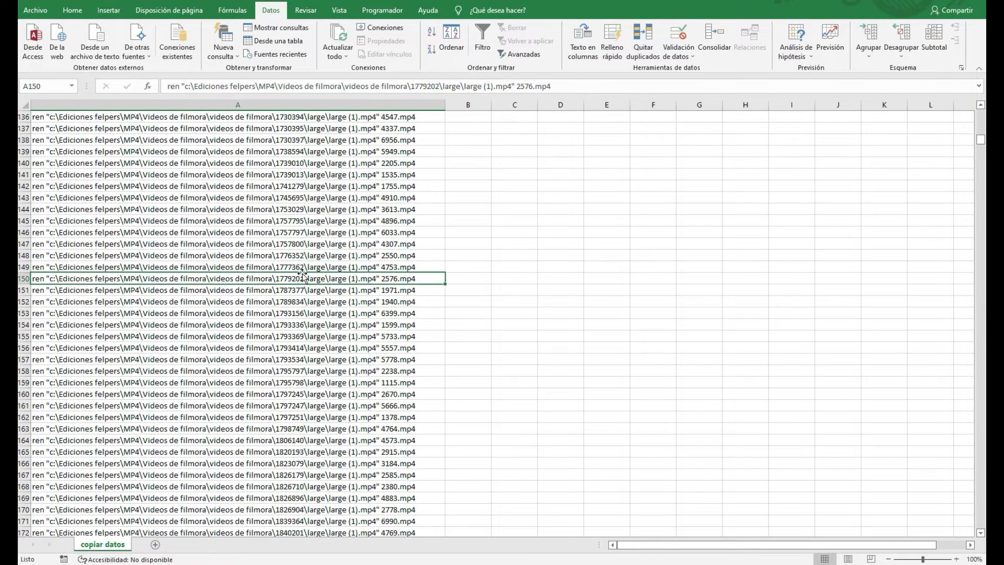
pyautogui.hotkey('ctrl', 'Down')
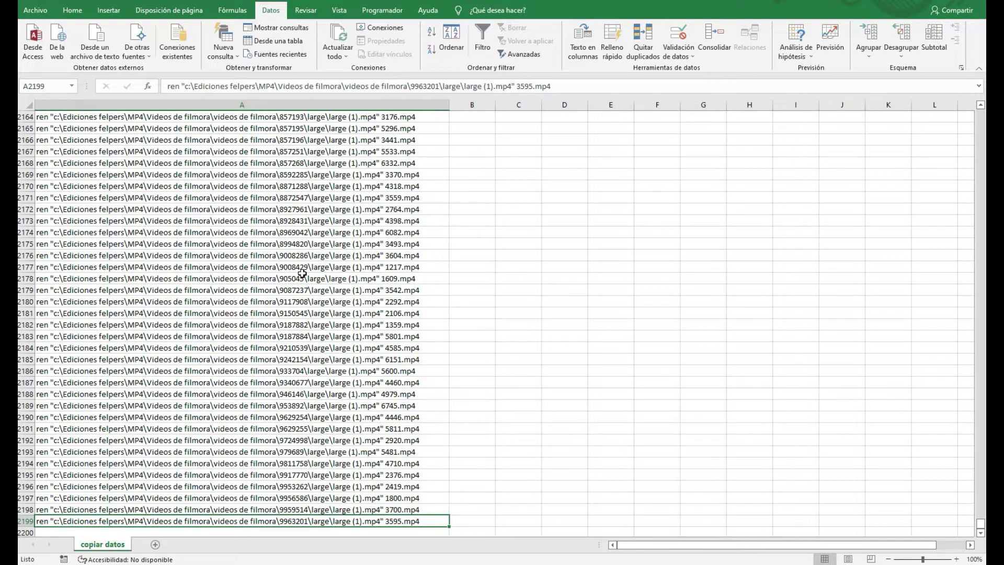
pyautogui.hotkey('ctrl', 'Up')
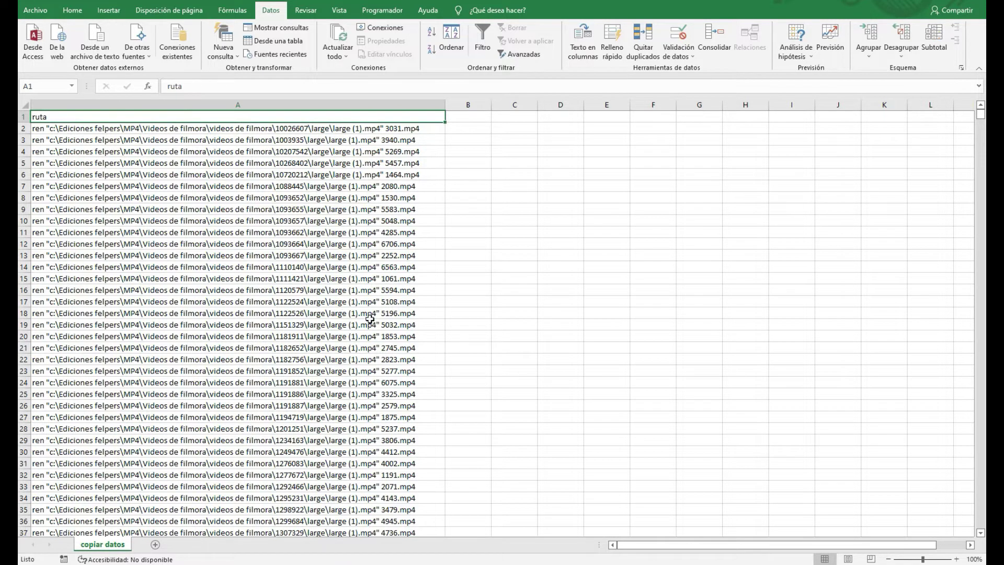
# Search the sheet for 1393, cycling through its three matches, then return to the top.
pyautogui.scroll(-5, 368, 319)
pyautogui.scroll(-5, 365, 321)
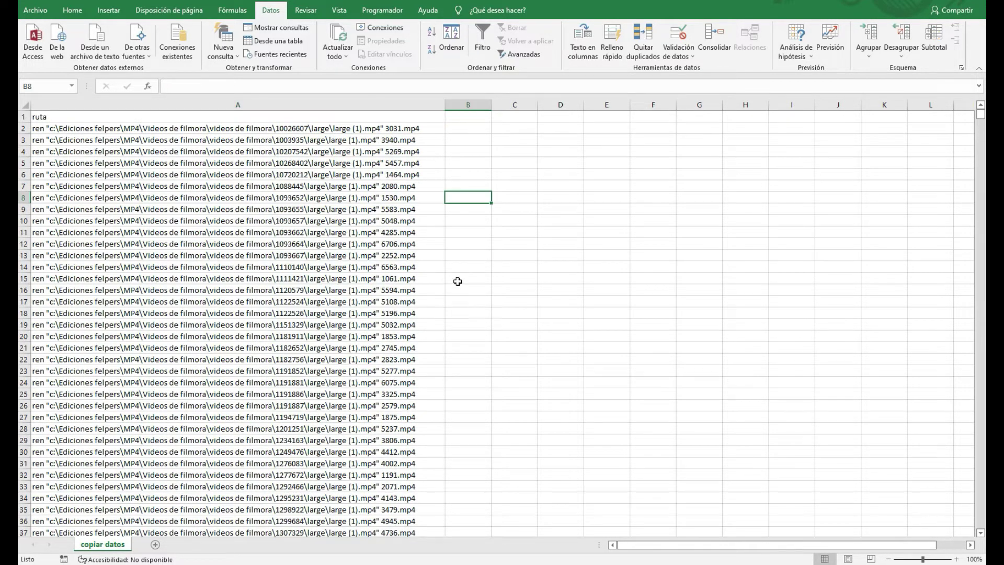
pyautogui.scroll(-1, 405, 295)
pyautogui.hotkey('ctrl', 'b')
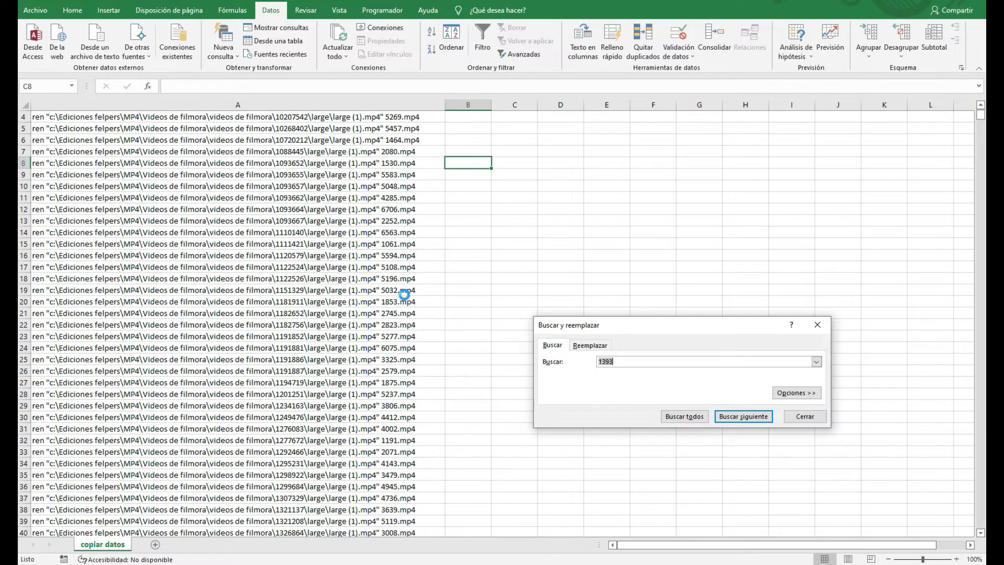
pyautogui.press('Return')
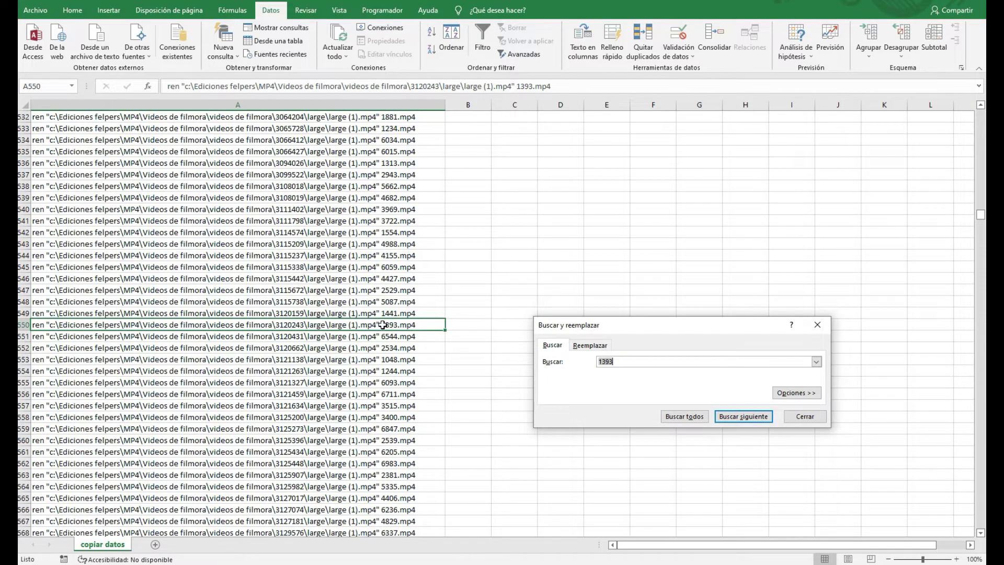
pyautogui.press('Return')
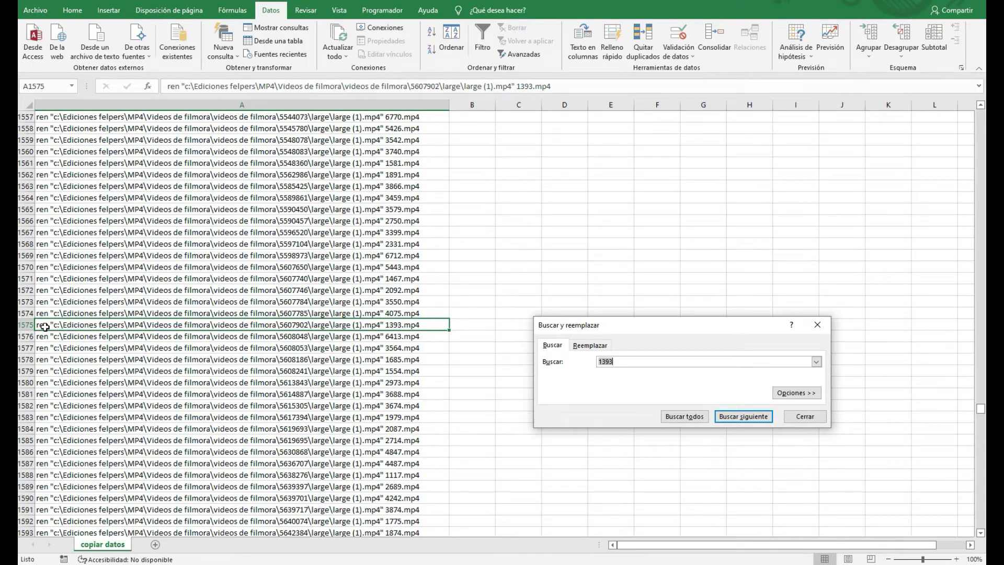
pyautogui.press('Return')
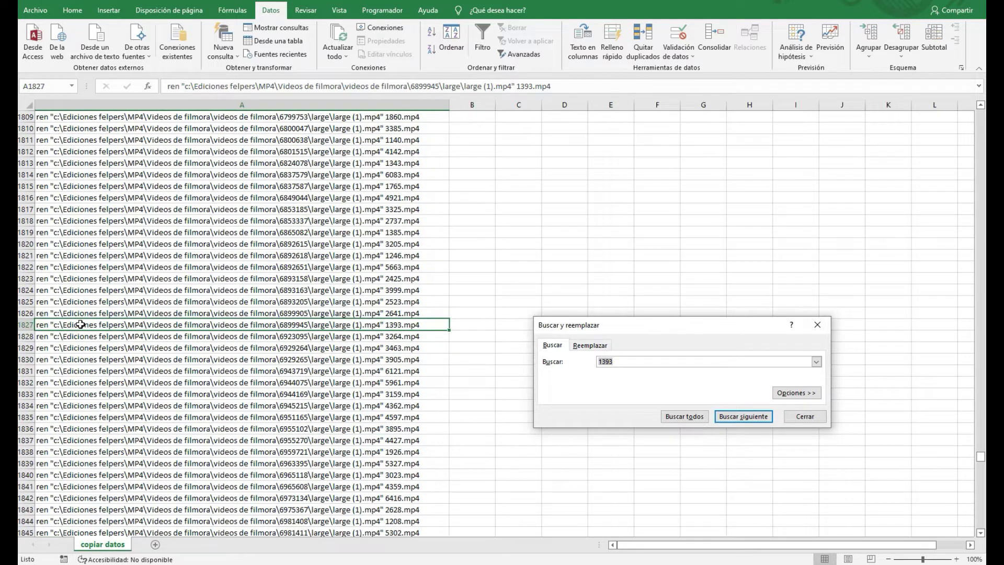
pyautogui.press('Return')
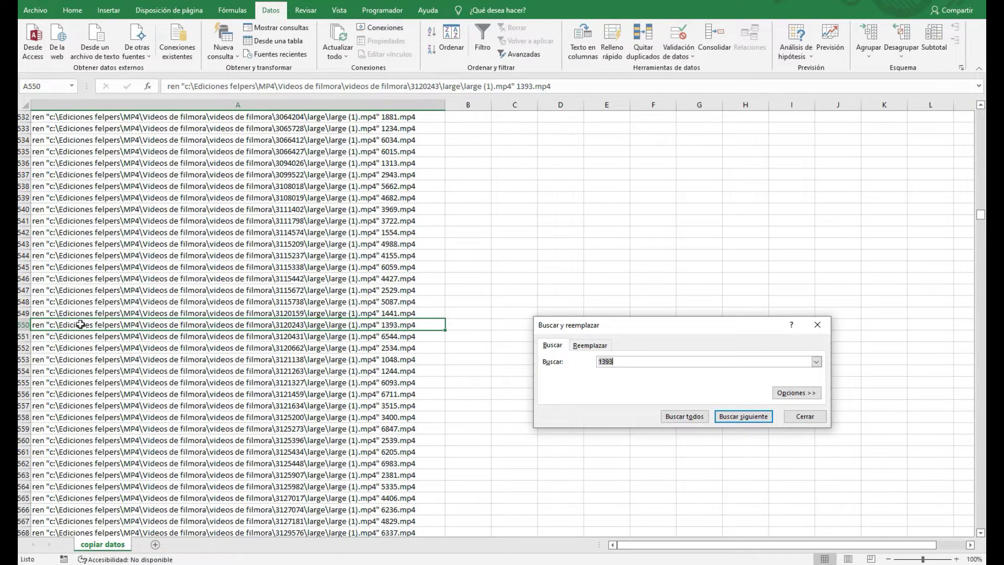
pyautogui.press('Return')
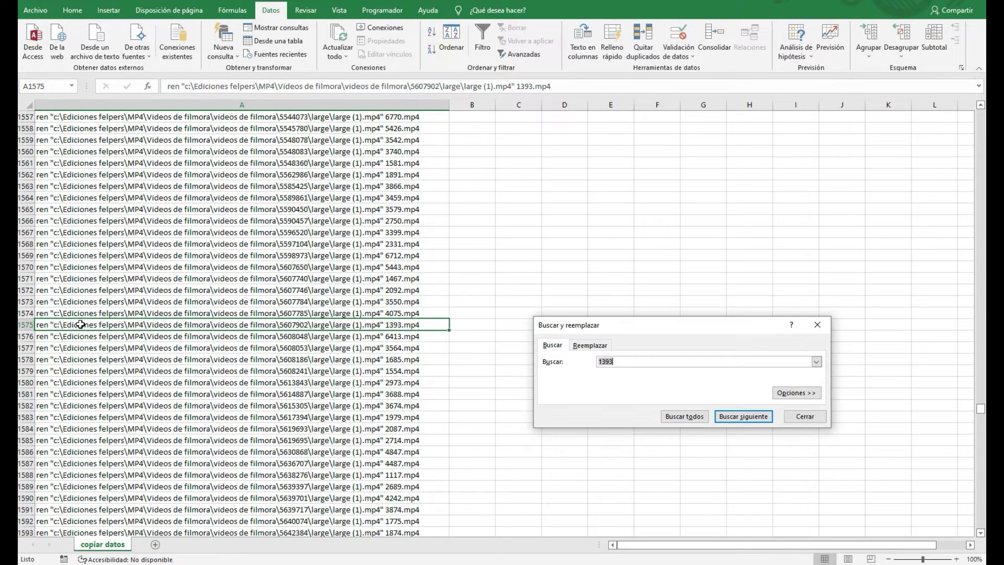
pyautogui.press('Return')
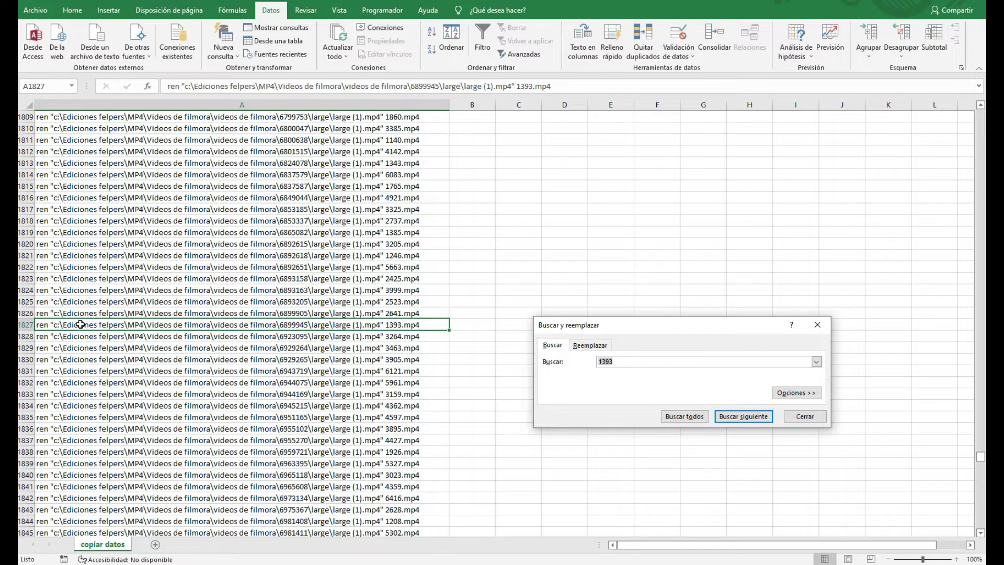
pyautogui.click(818, 325)
pyautogui.click(466, 201)
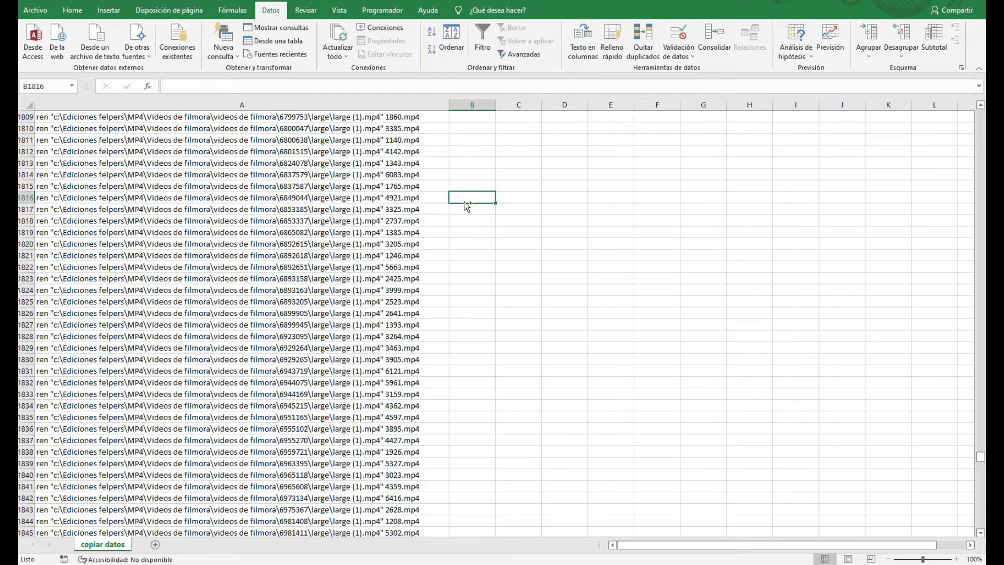
pyautogui.hotkey('ctrl', 'Home')
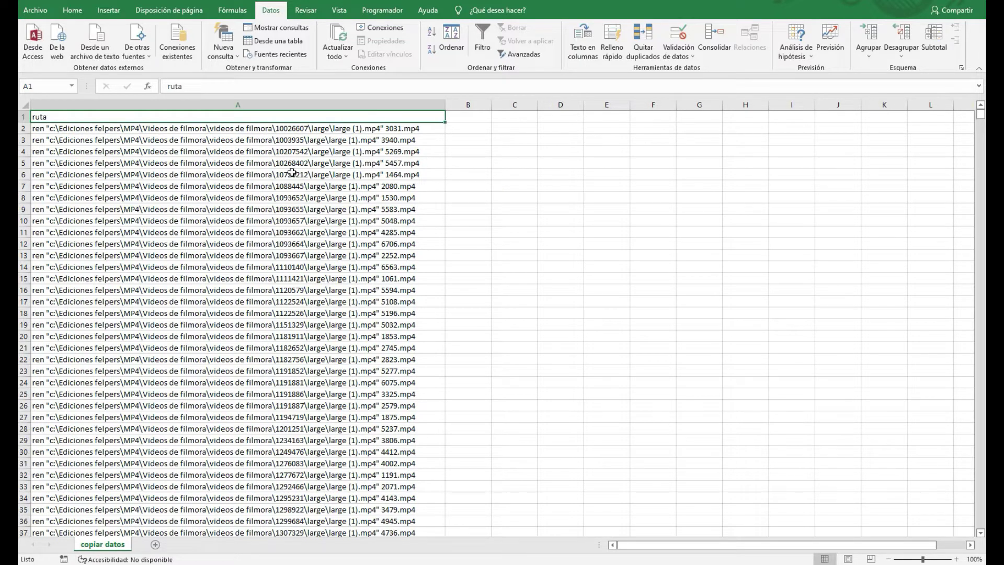
# Examine folder number 10026607 and file number 3031 in A2, undoing an accidental deletion.
pyautogui.click(270, 103)
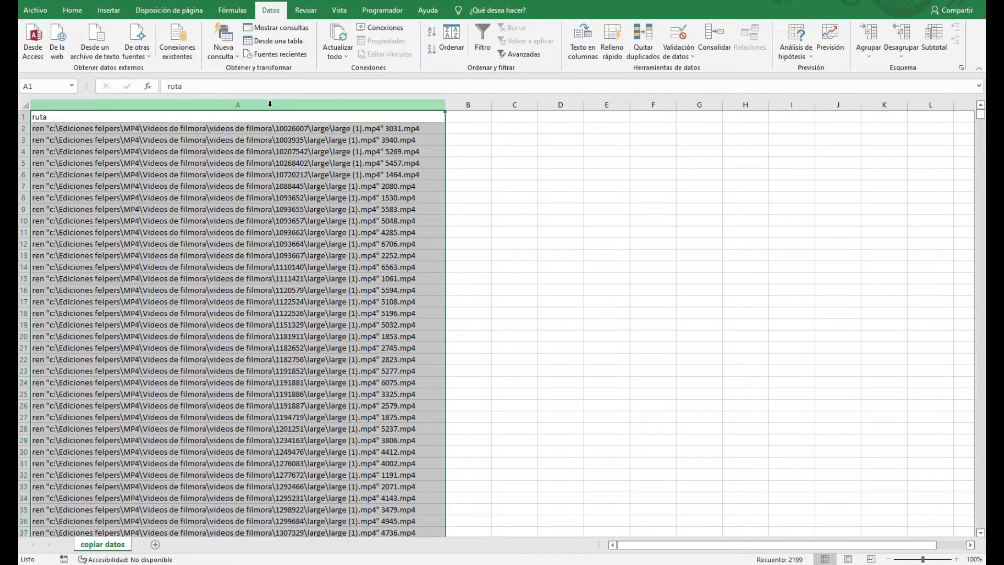
pyautogui.click(287, 207)
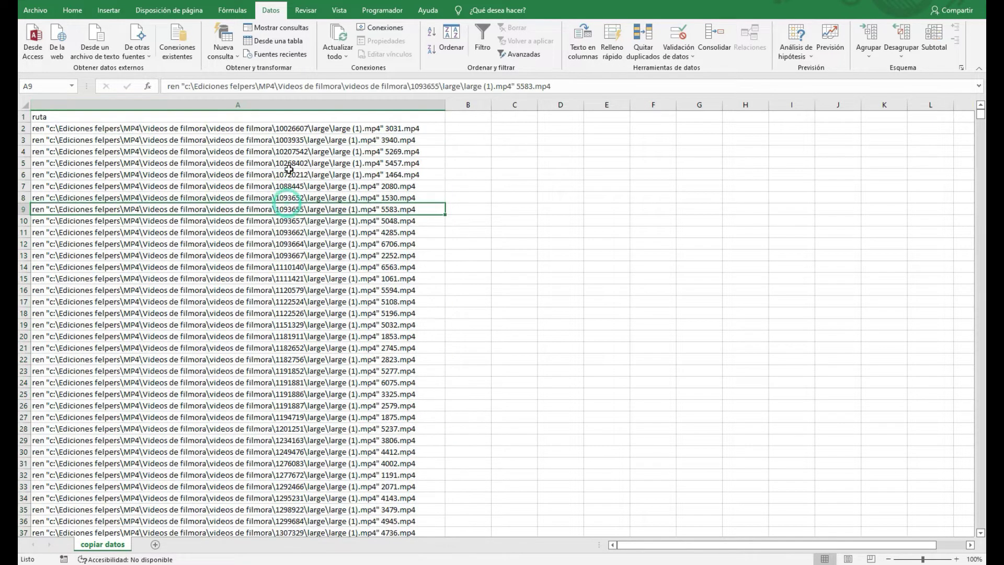
pyautogui.doubleClick(287, 128)
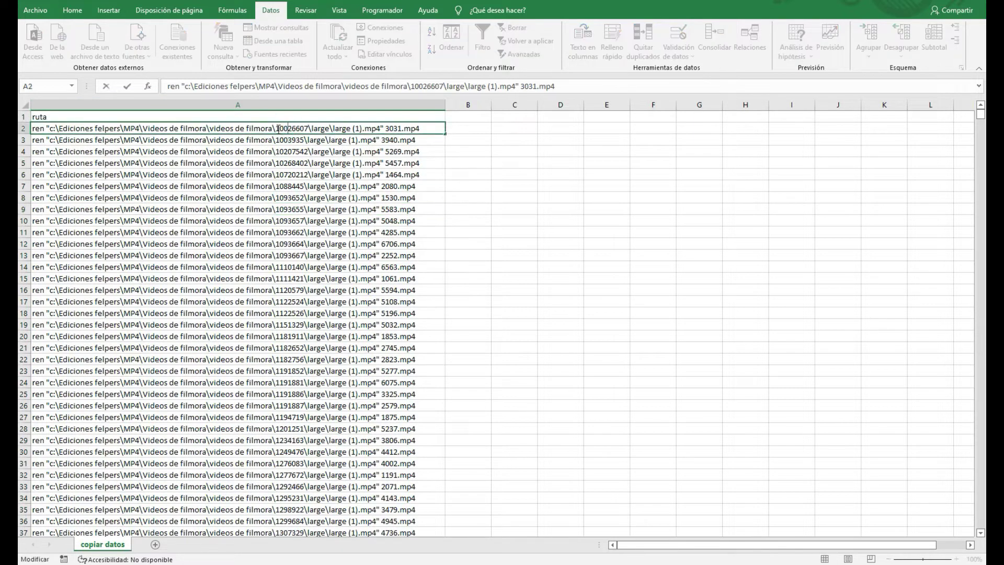
pyautogui.moveTo(277, 128); pyautogui.dragTo(309, 131)
pyautogui.doubleClick(392, 128)
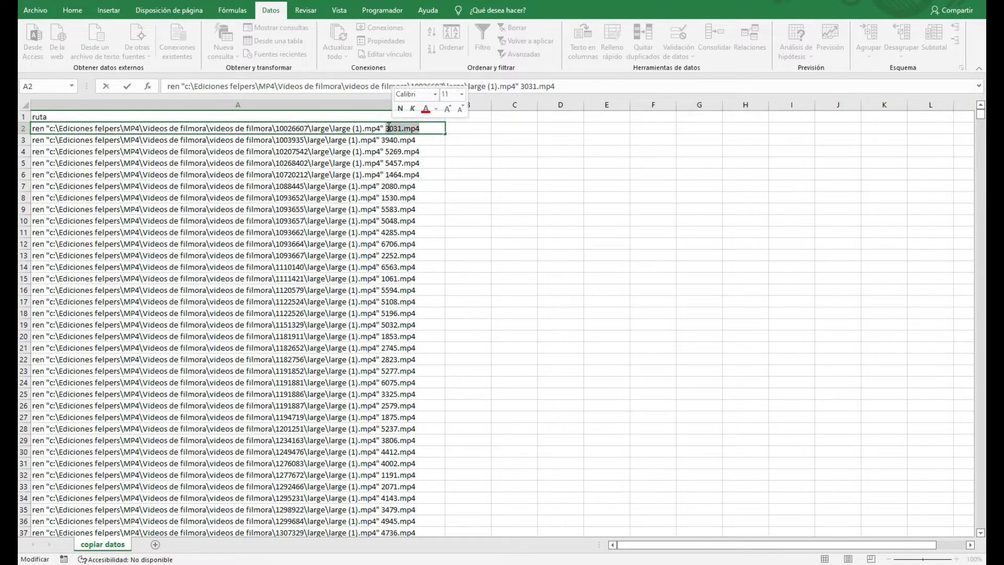
pyautogui.click(388, 127)
pyautogui.doubleClick(387, 128)
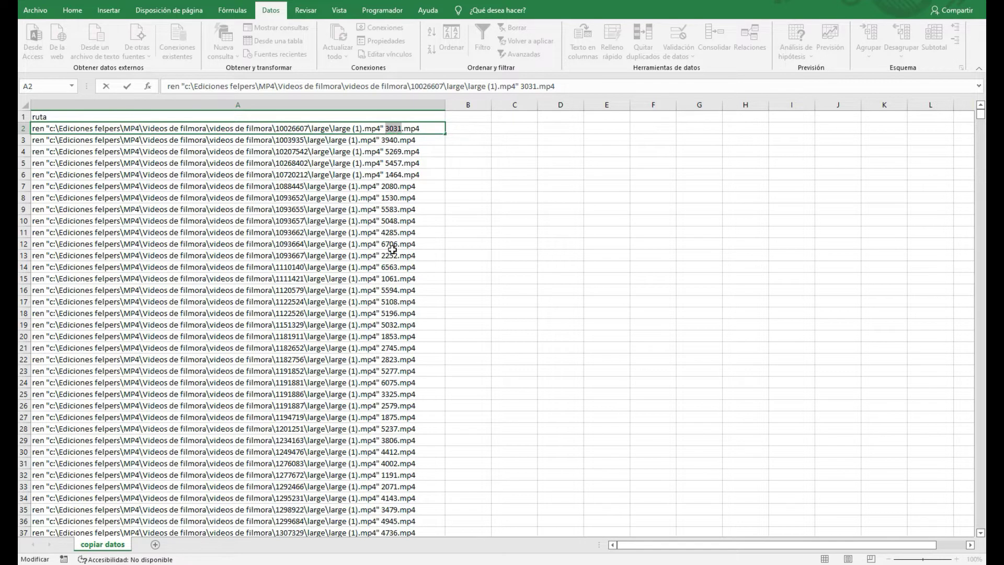
pyautogui.click(287, 127)
pyautogui.doubleClick(293, 128)
pyautogui.hotkey('ctrl', 'c')
pyautogui.press('Escape')
pyautogui.press('Delete')
pyautogui.click(301, 142)
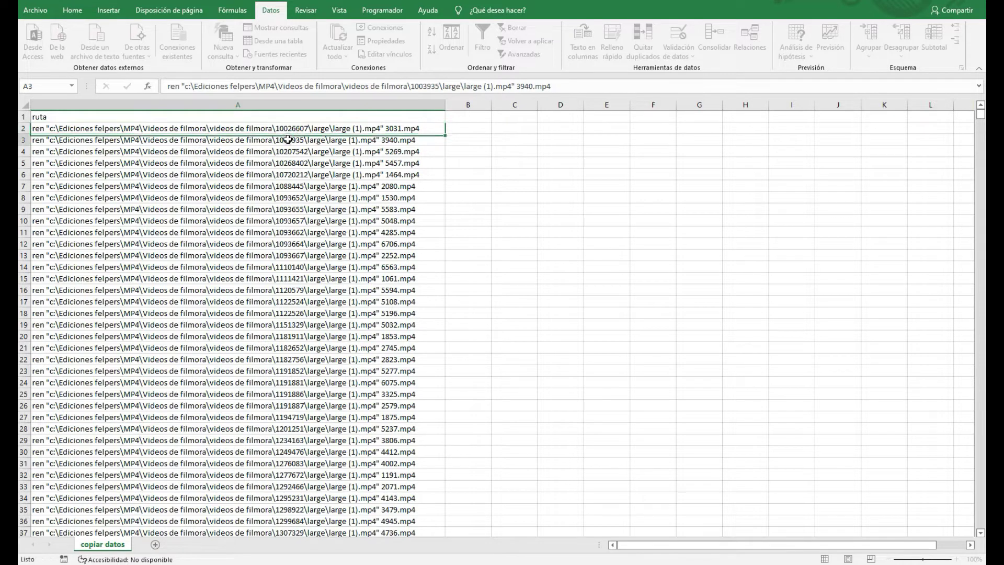
pyautogui.hotkey('ctrl', 'z')
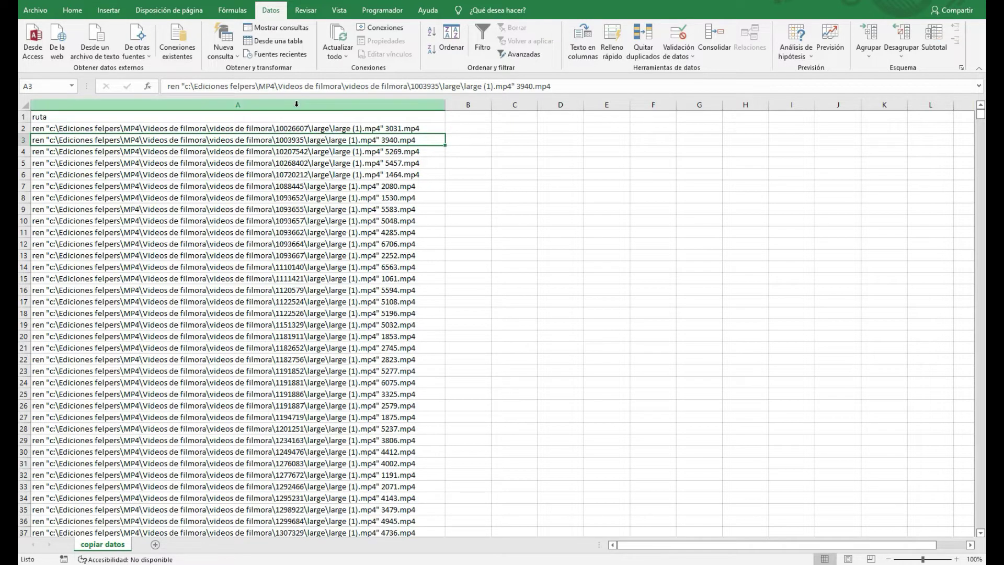
# Run Remove Duplicates on the ruta column, which finds no duplicate rows.
pyautogui.click(297, 104)
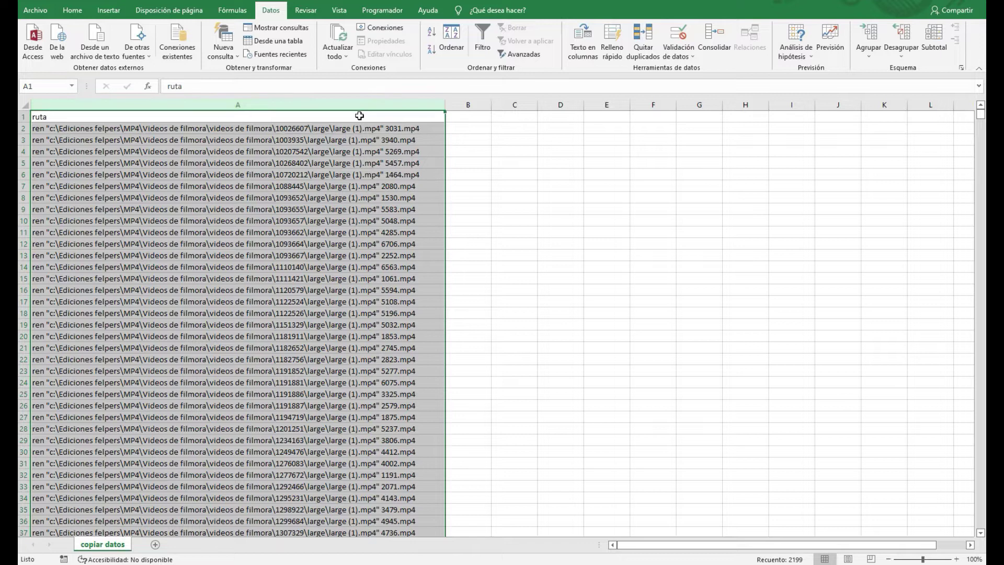
pyautogui.click(251, 151)
pyautogui.click(264, 100)
pyautogui.click(647, 39)
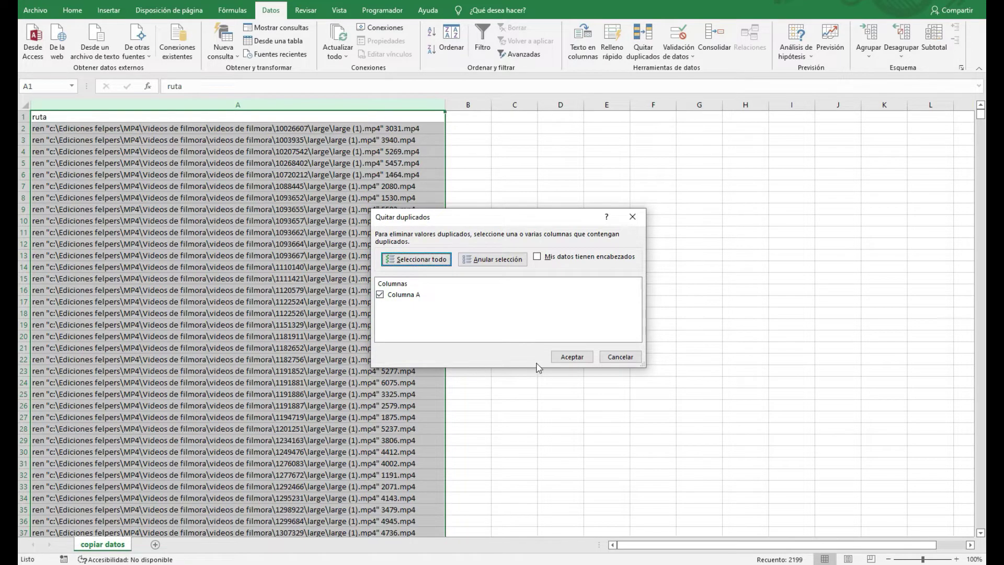
pyautogui.click(565, 359)
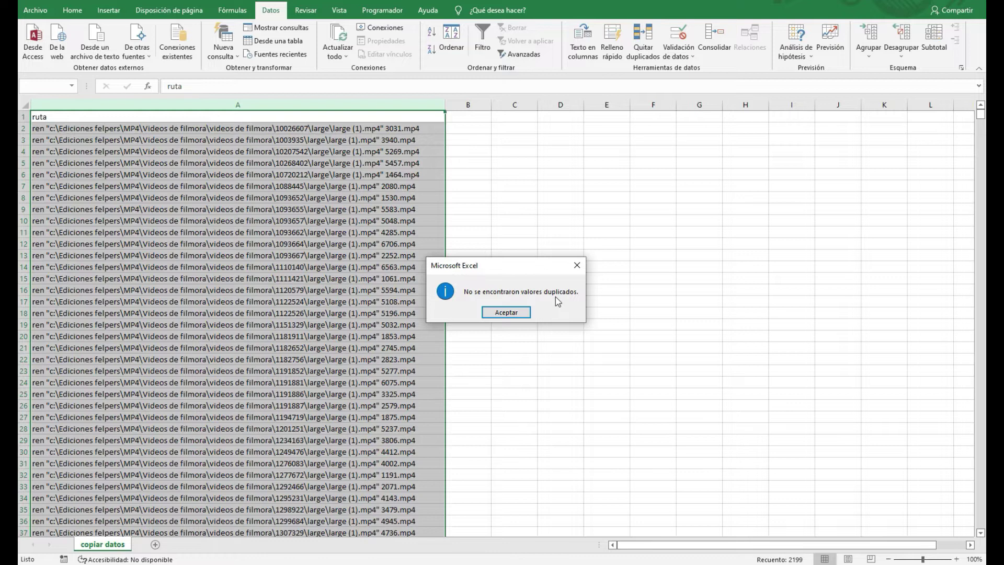
pyautogui.click(510, 313)
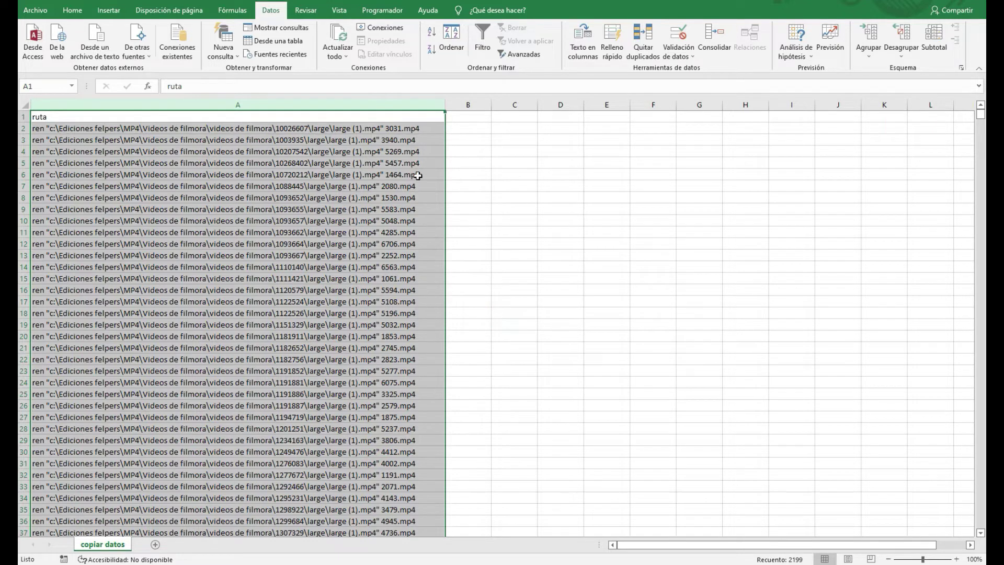
# Re-check the A2 and A3 rename commands and leave them unchanged.
pyautogui.click(418, 176)
pyautogui.click(399, 129)
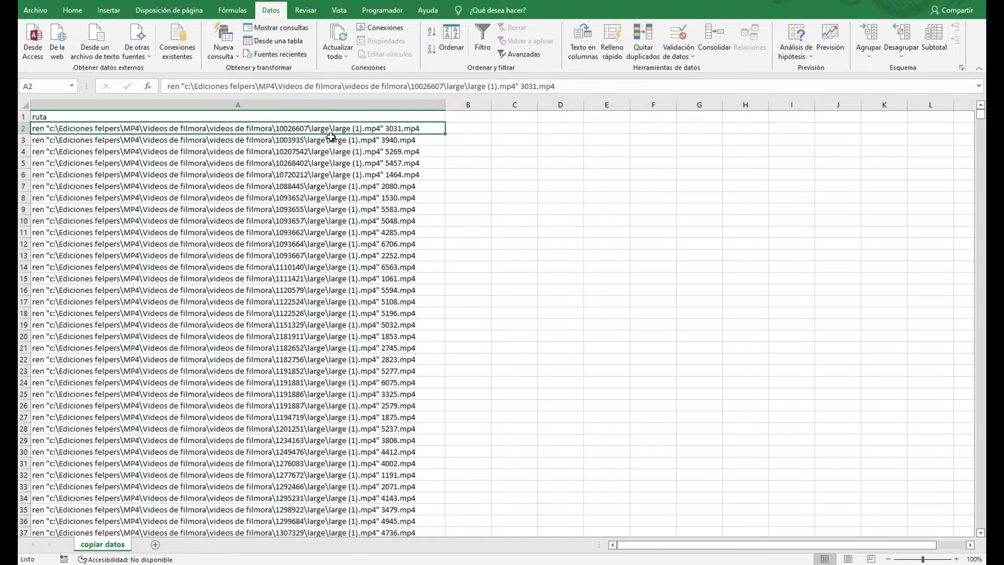
pyautogui.doubleClick(283, 128)
pyautogui.doubleClick(279, 128)
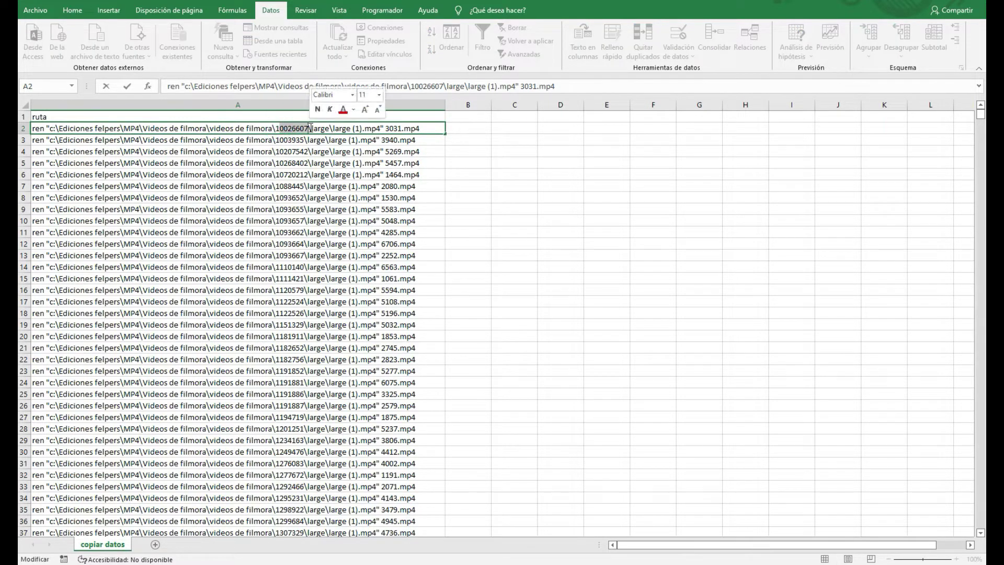
pyautogui.doubleClick(393, 128)
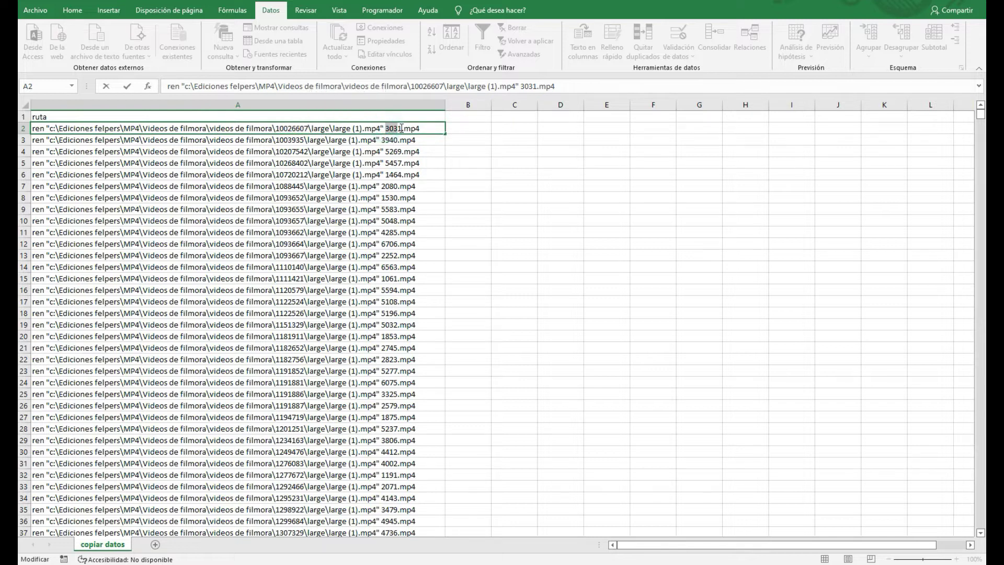
pyautogui.click(297, 141)
pyautogui.doubleClick(287, 141)
pyautogui.click(149, 125)
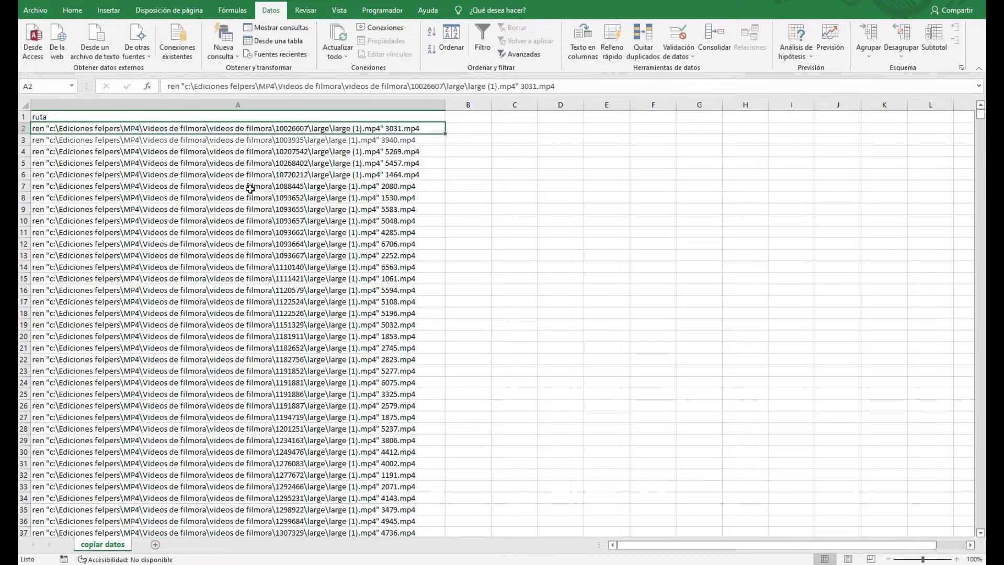
pyautogui.click(466, 148)
pyautogui.click(463, 128)
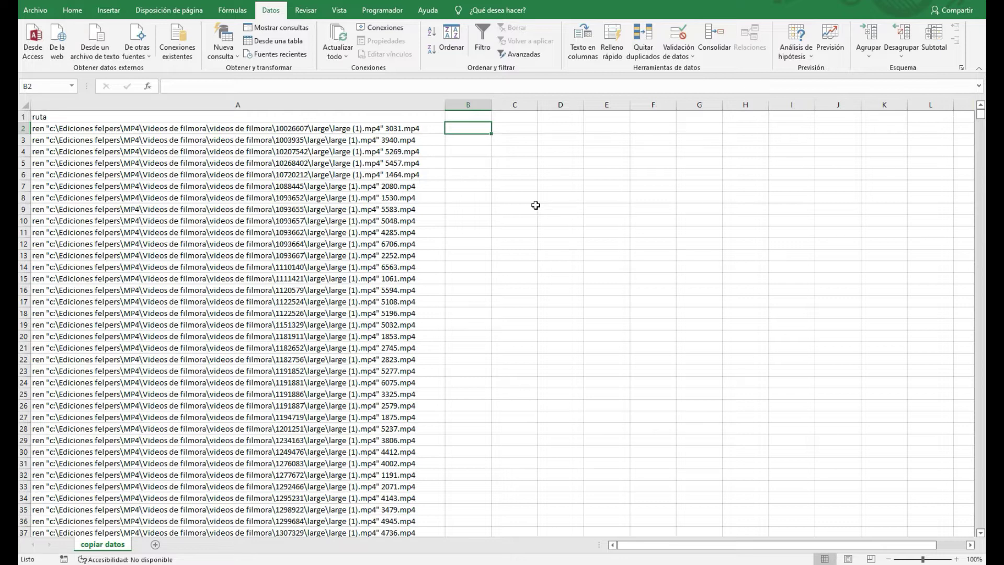
# Enter =DERECHA(A2,8) in B2 to extract the file name 3031.mp4.
pyautogui.write('=')
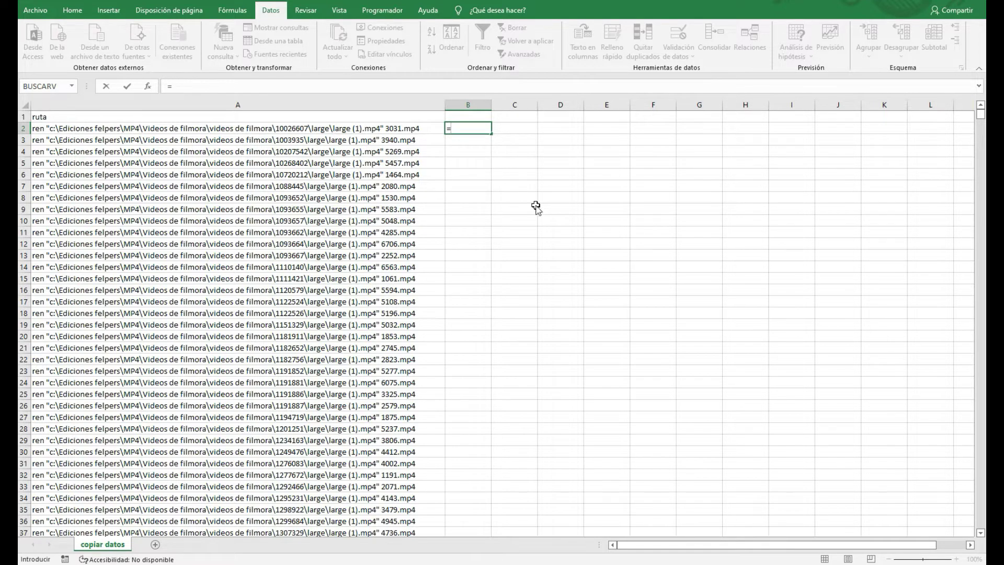
pyautogui.write('dere')
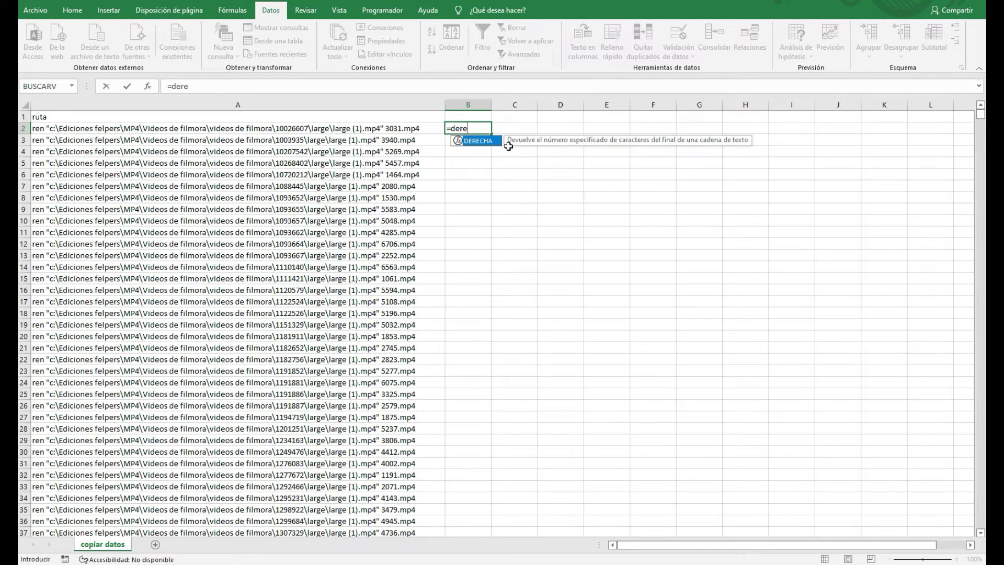
pyautogui.doubleClick(481, 142)
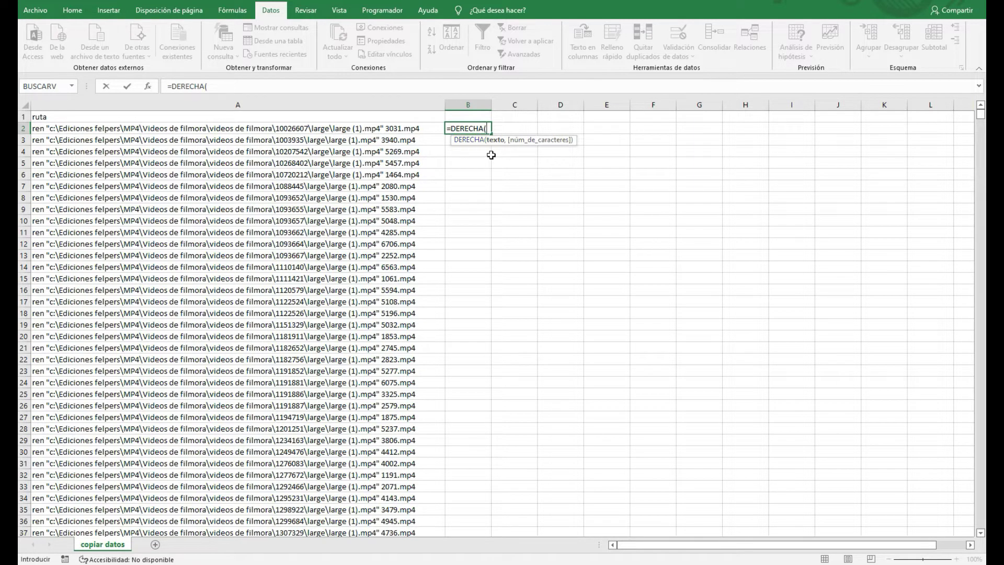
pyautogui.click(301, 129)
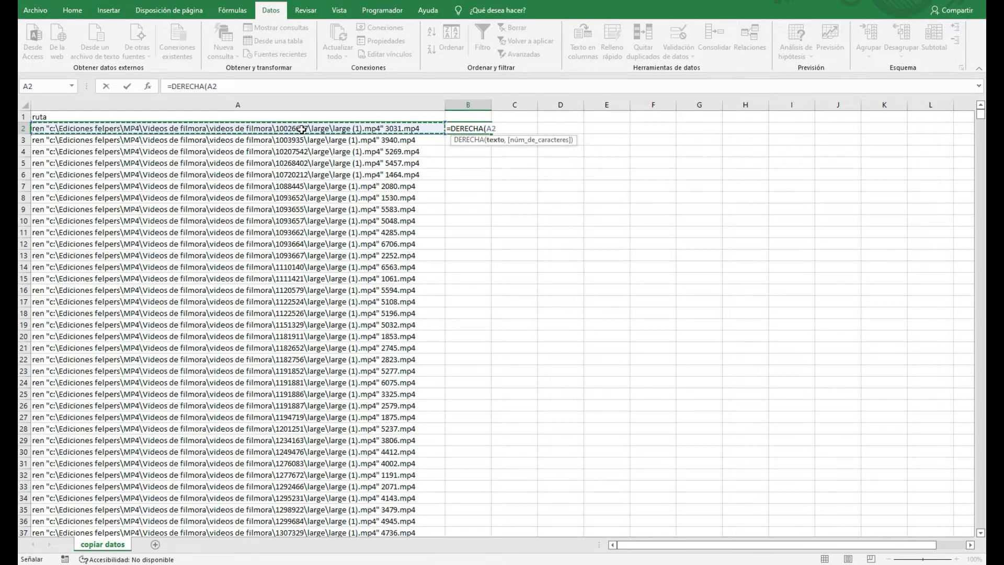
pyautogui.write(',8')
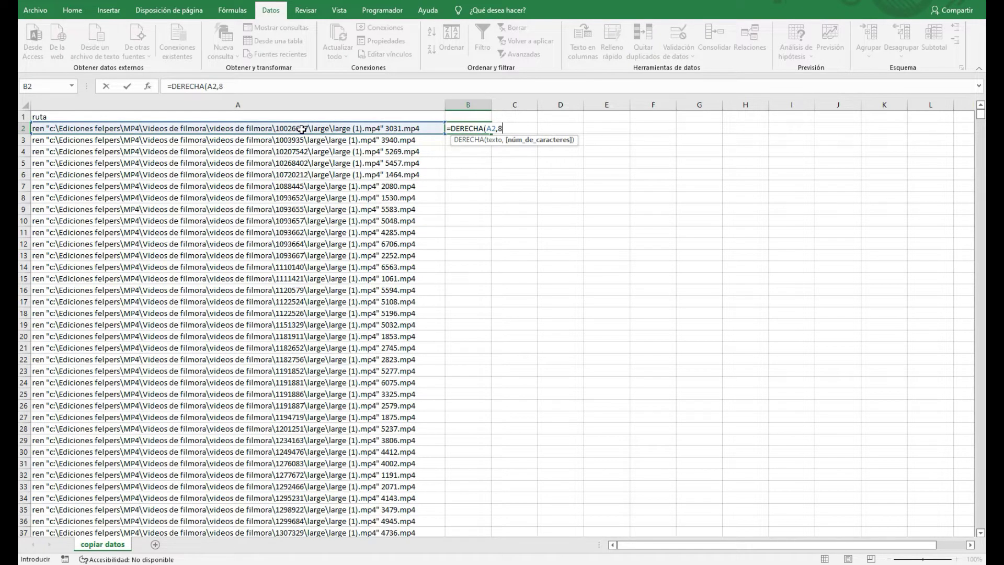
pyautogui.write(')')
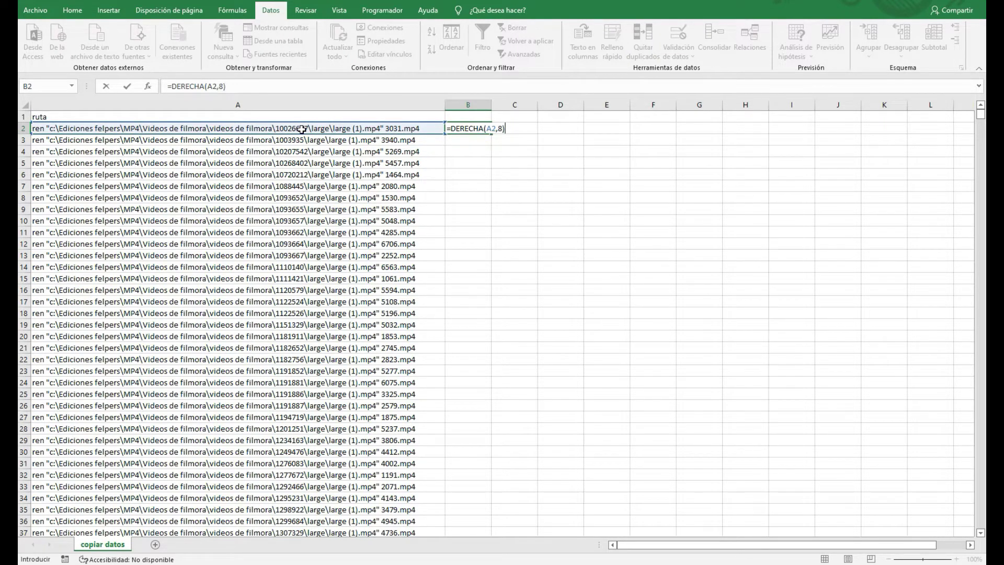
pyautogui.press('Return')
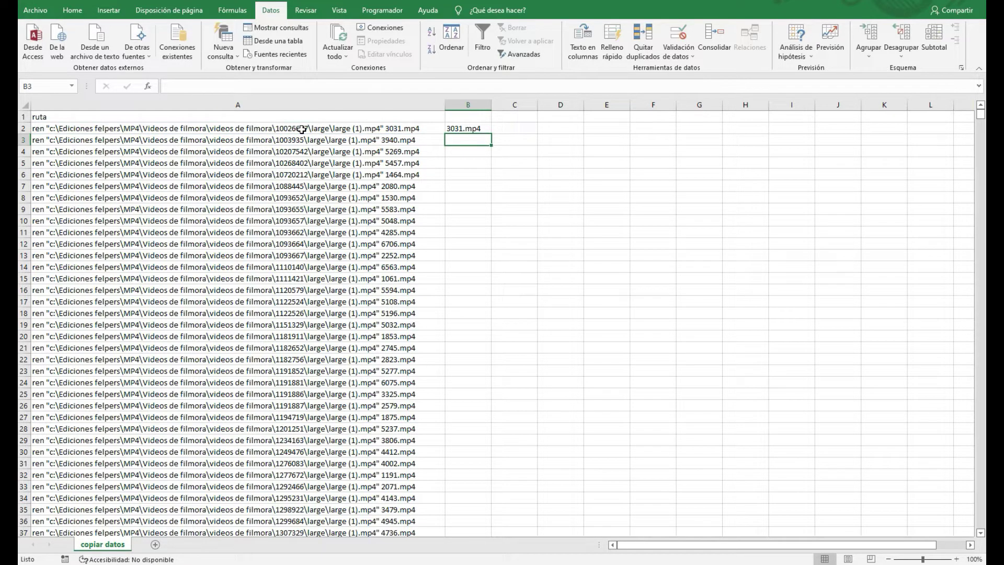
# Enter =IZQUIERDA(B2,4) in C2, yielding the number 3031.
pyautogui.click(468, 128)
pyautogui.click(506, 129)
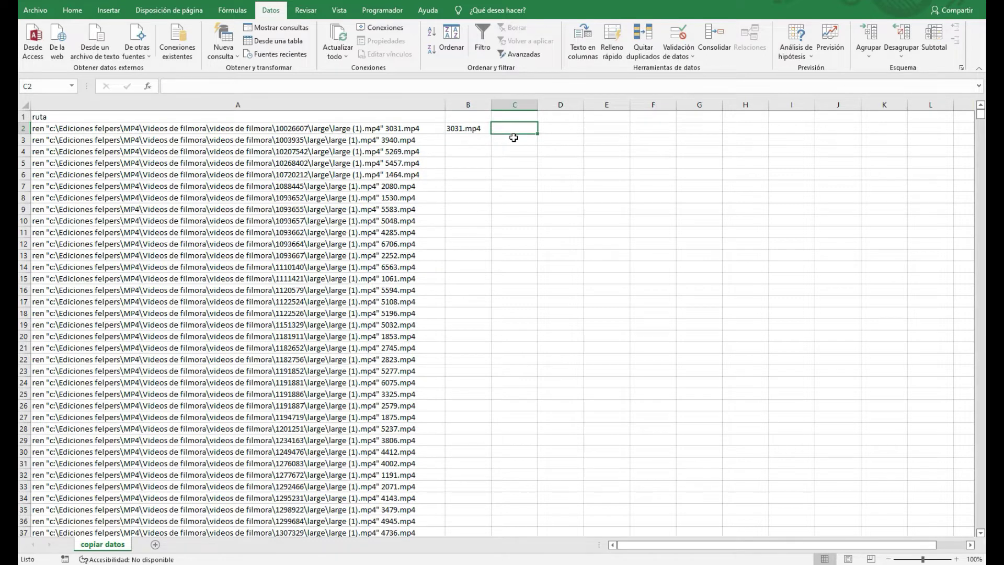
pyautogui.write('=')
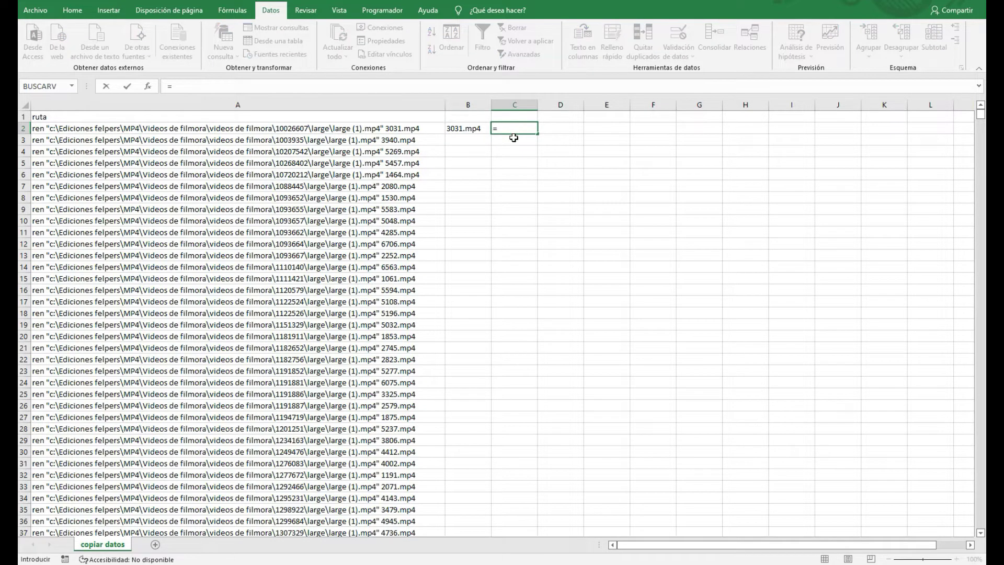
pyautogui.write('i')
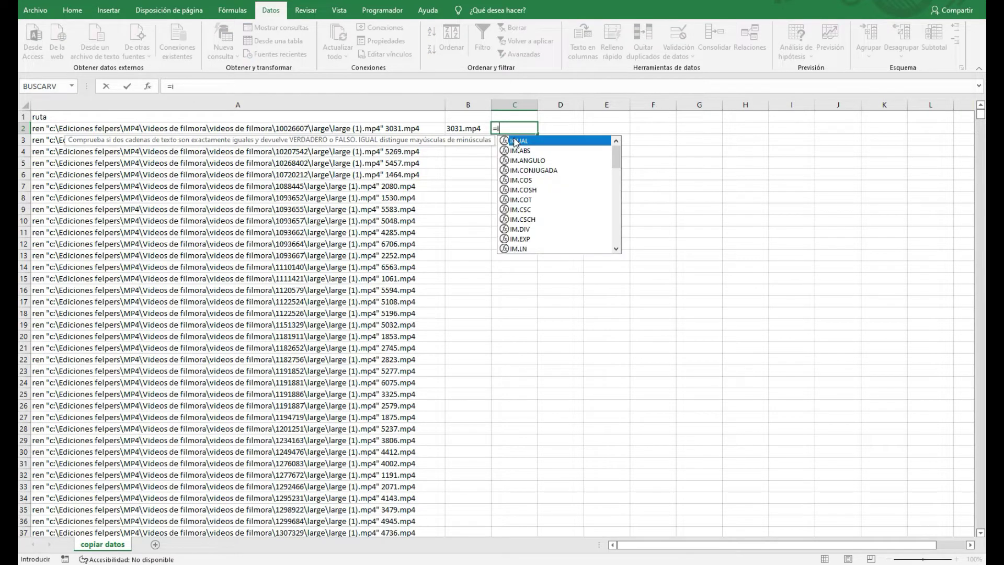
pyautogui.write('a')
pyautogui.press('BackSpace')
pyautogui.press('BackSpace')
pyautogui.write('iz')
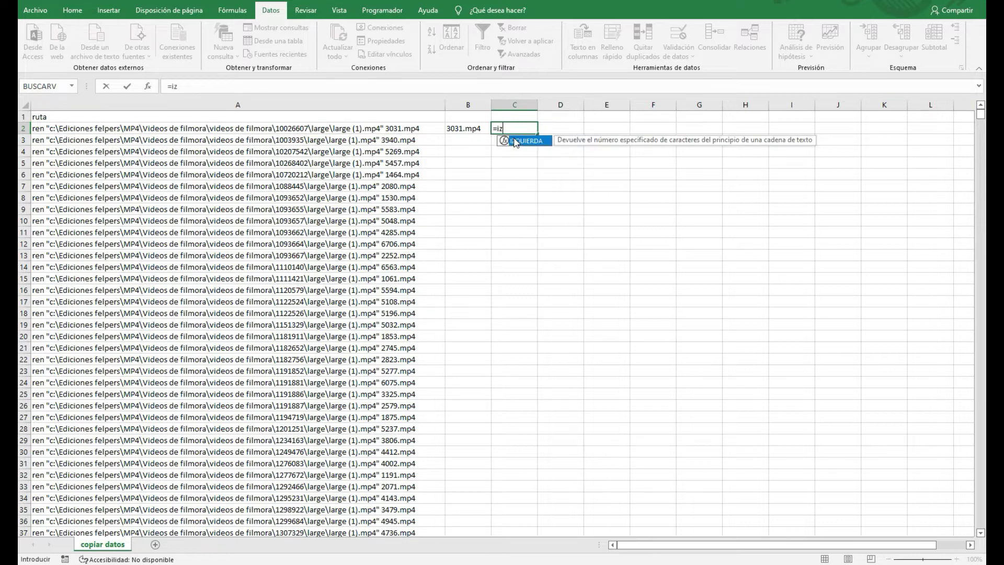
pyautogui.doubleClick(517, 141)
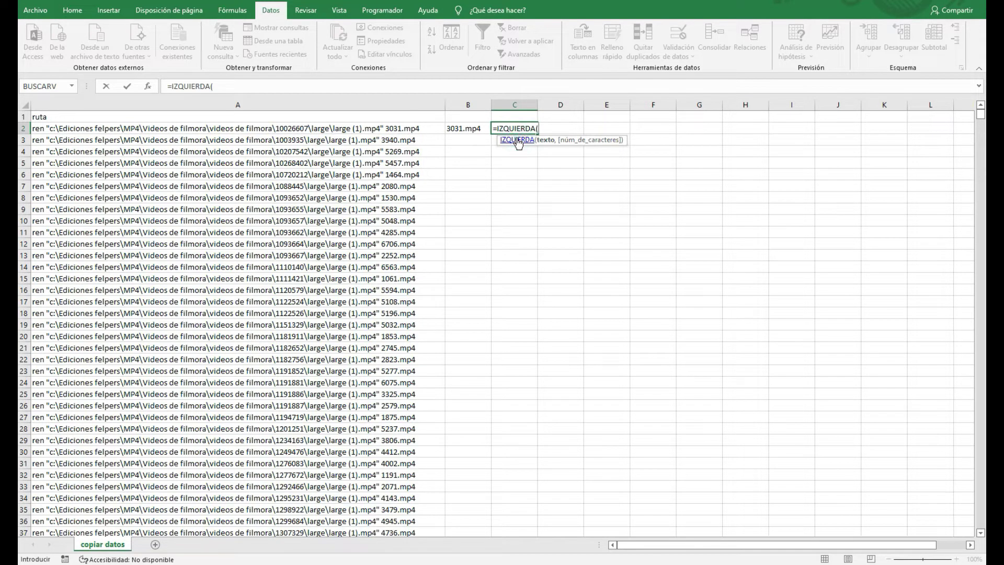
pyautogui.click(471, 128)
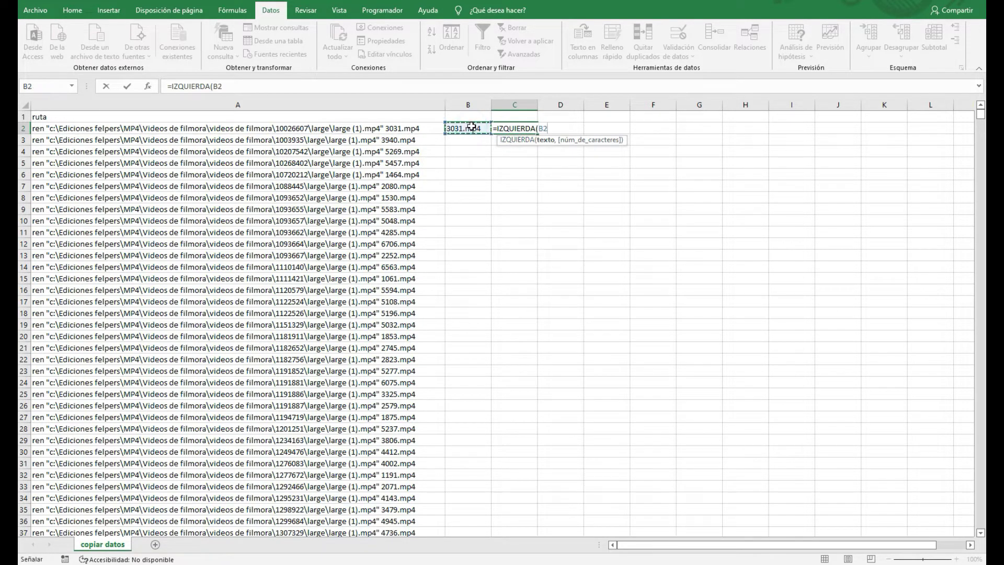
pyautogui.write(',')
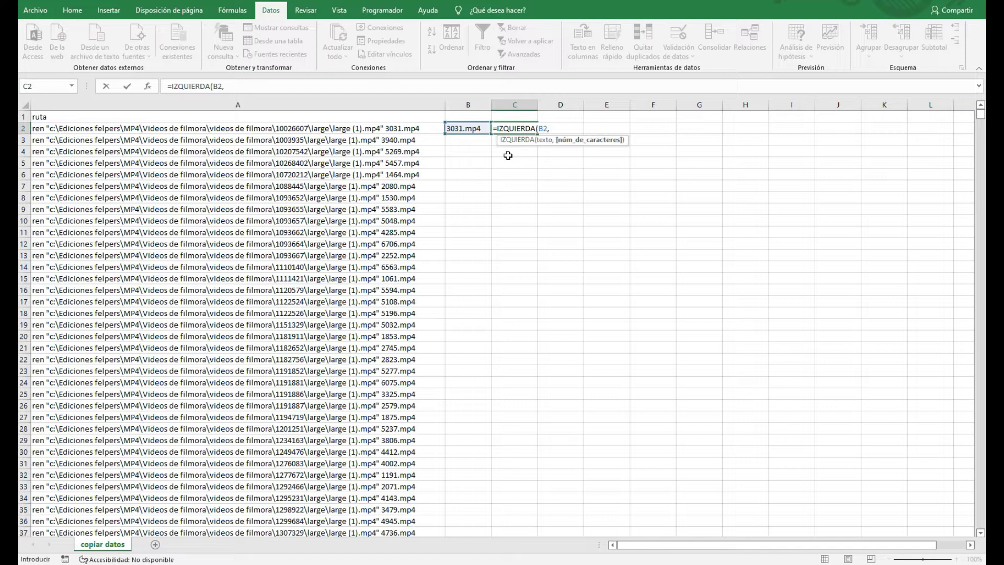
pyautogui.write(')')
pyautogui.press('Return')
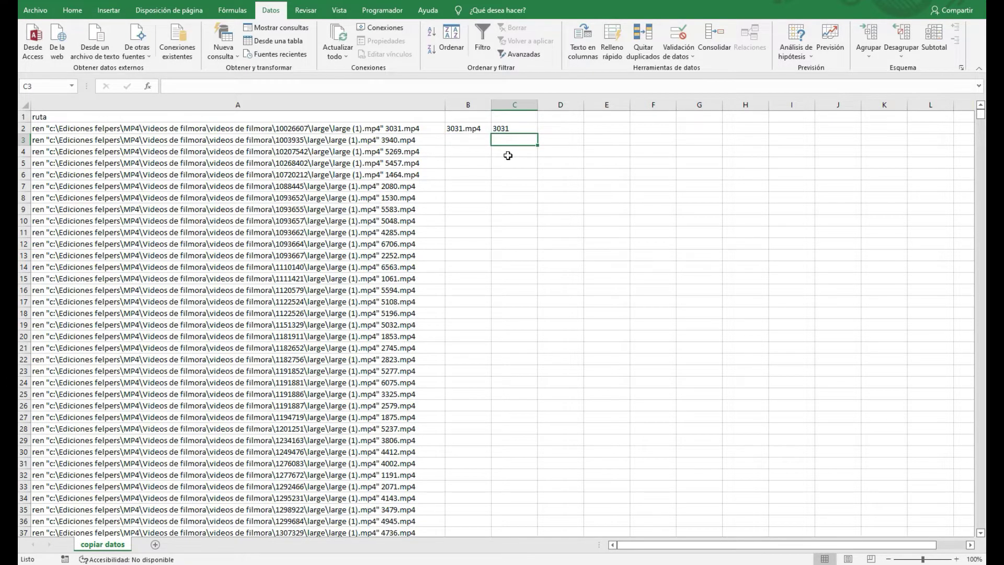
# Fill the DERECHA and IZQUIERDA formulas from B2:C2 down to row 2199 and verify them.
pyautogui.moveTo(462, 128); pyautogui.dragTo(504, 130)
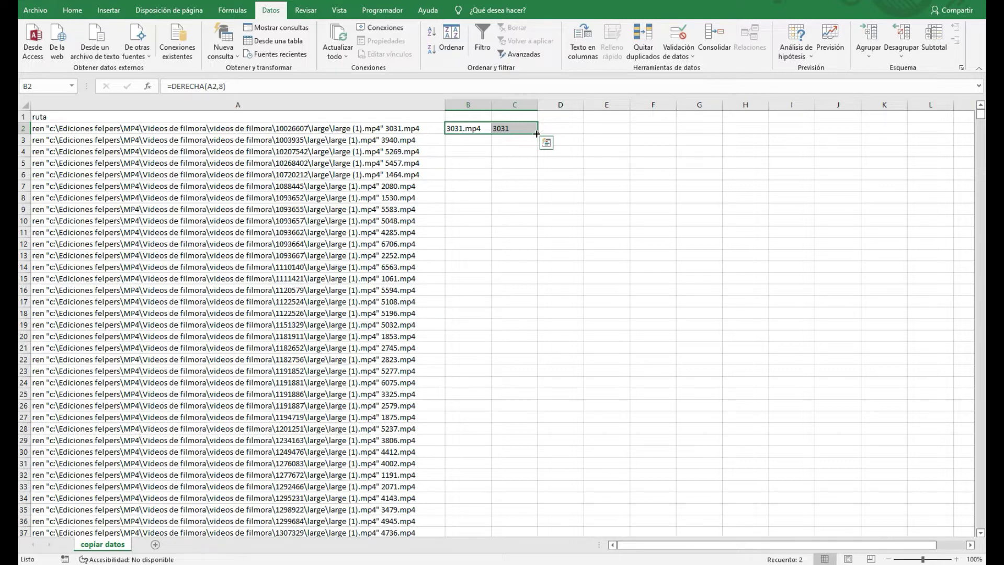
pyautogui.doubleClick(537, 134)
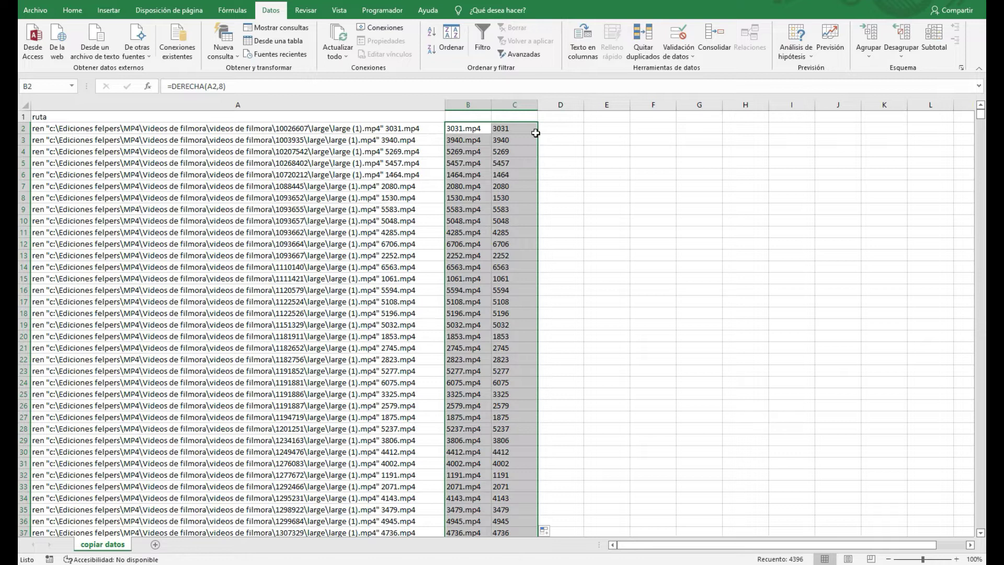
pyautogui.click(472, 277)
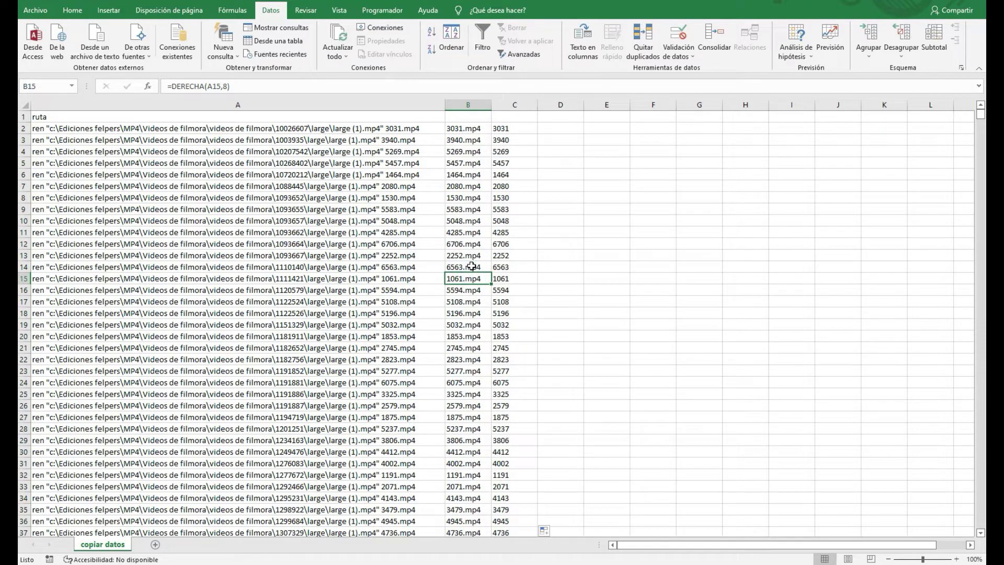
pyautogui.press('Right')
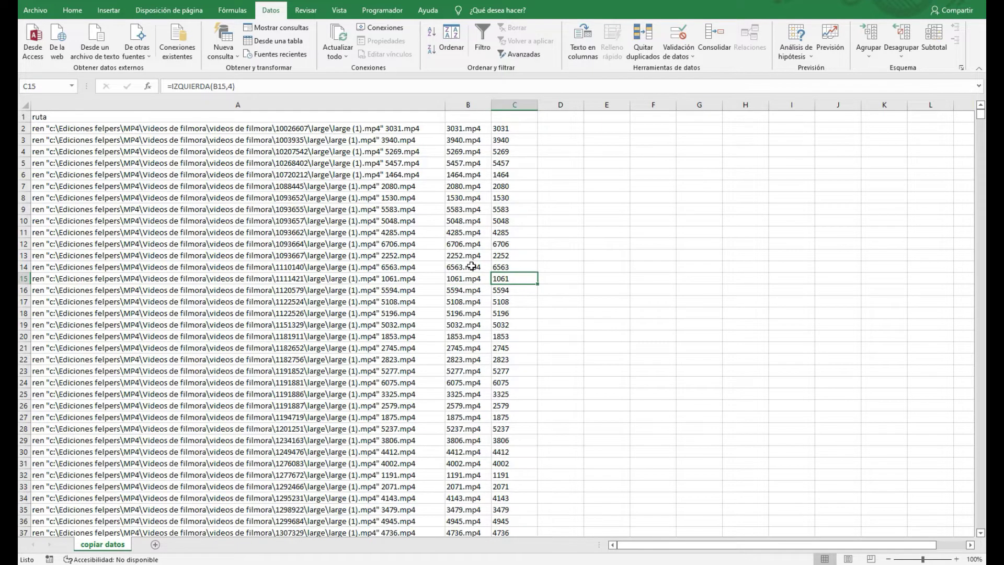
pyautogui.hotkey('ctrl', 'Down')
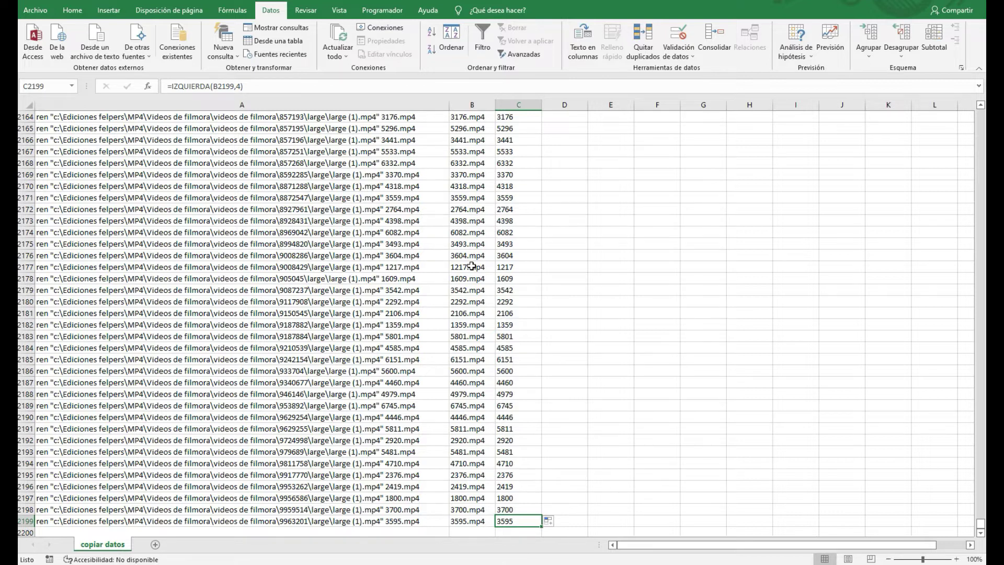
pyautogui.hotkey('ctrl', 'Home')
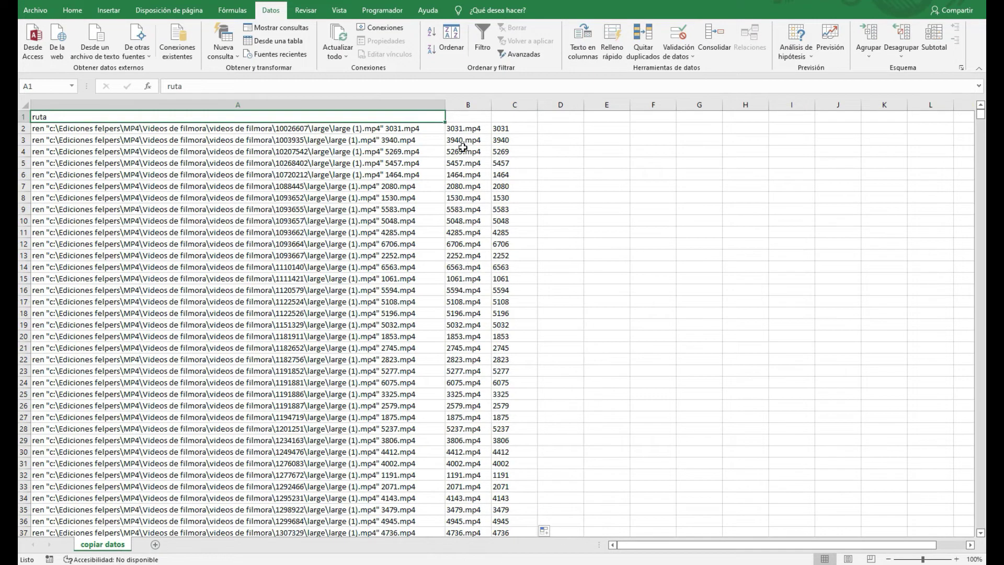
pyautogui.click(458, 128)
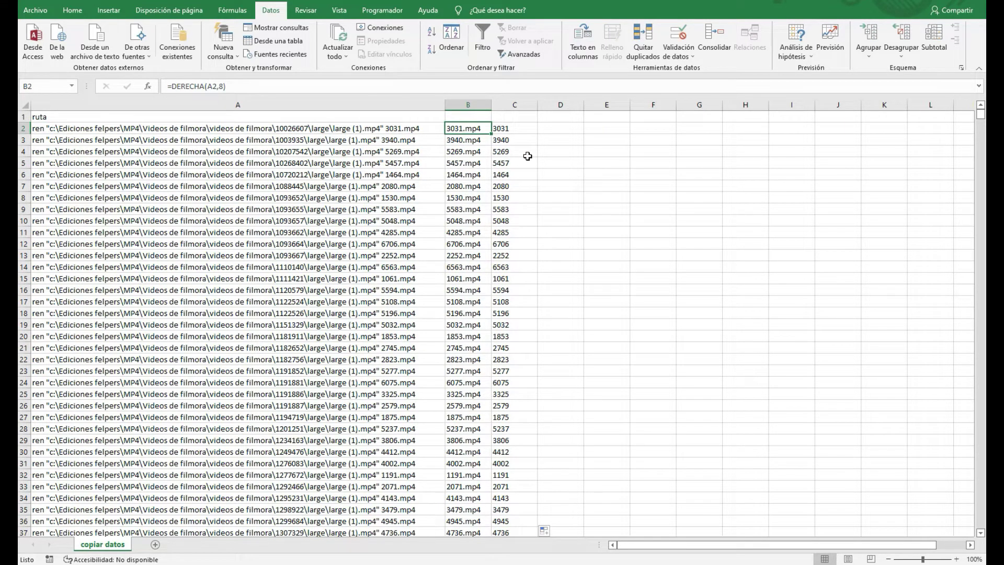
# Replace the formulas in columns B and C with their values via Pegado especial > Valores.
pyautogui.hotkey('shift', 'Right')
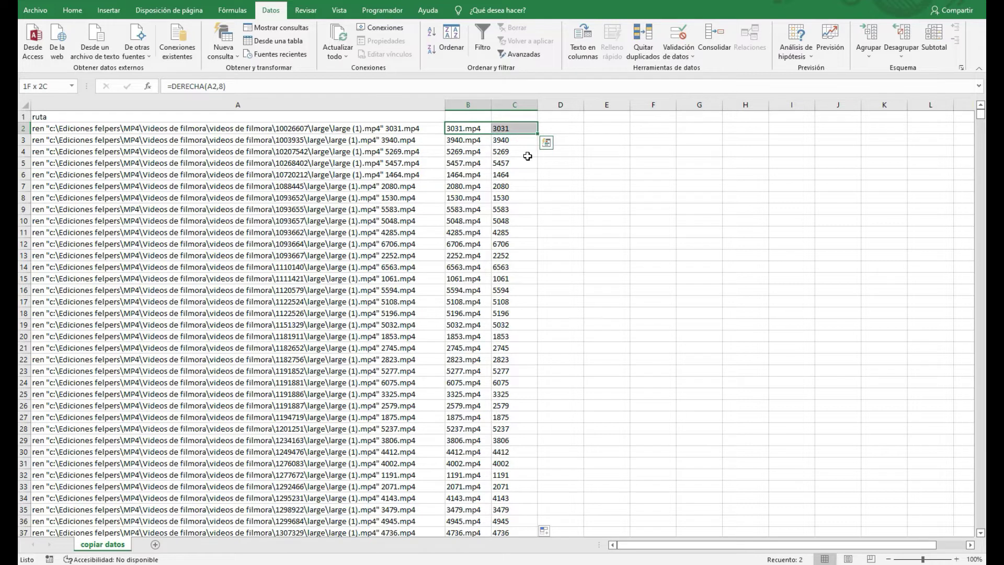
pyautogui.hotkey('ctrl', 'shift', 'Down')
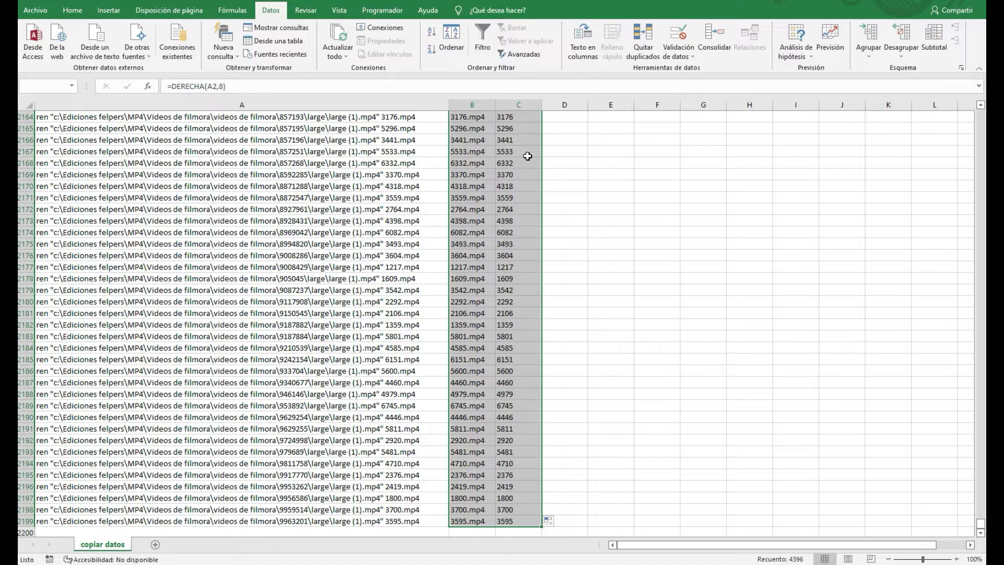
pyautogui.rightClick(488, 165)
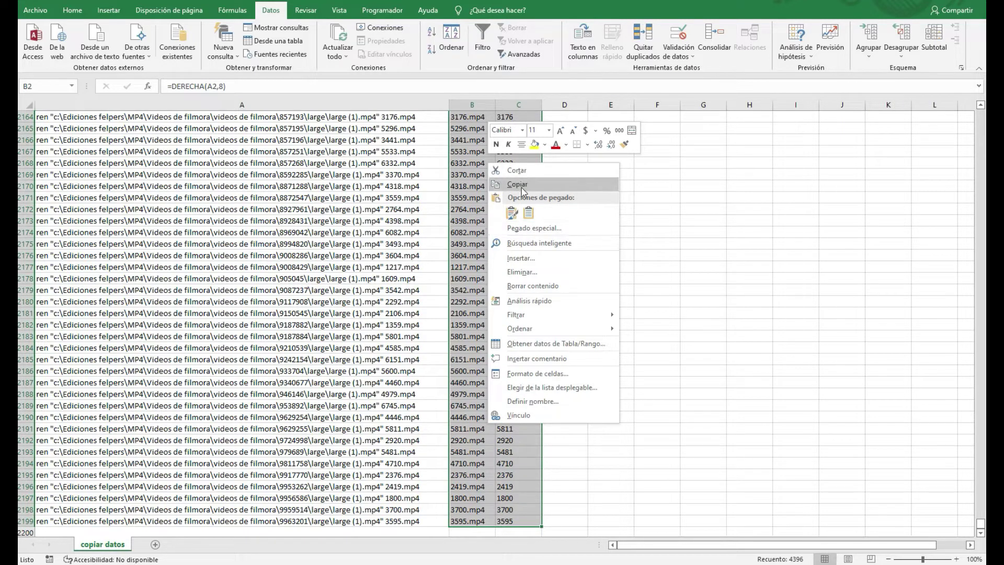
pyautogui.click(517, 185)
pyautogui.hotkey('ctrl', 'BackSpace')
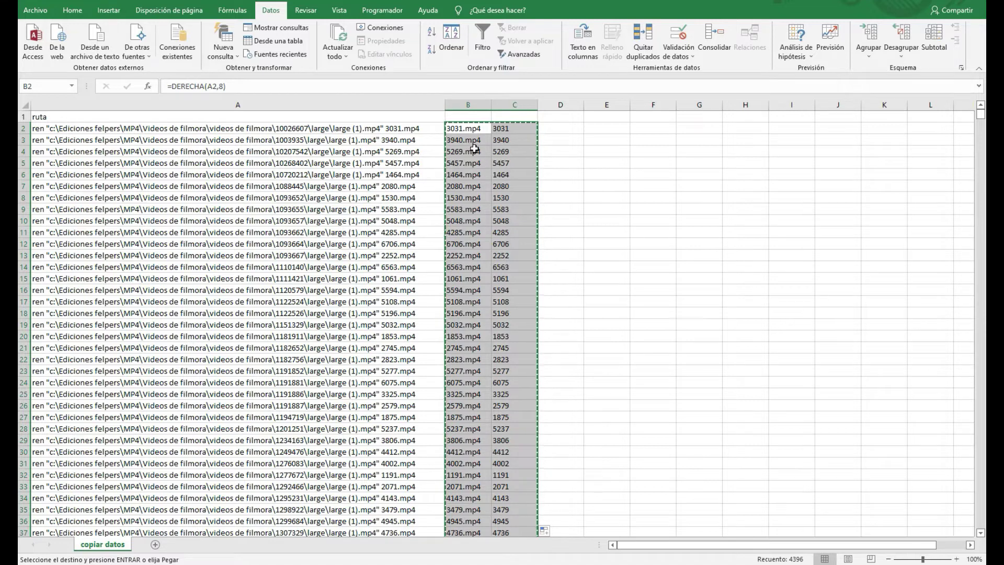
pyautogui.rightClick(475, 151)
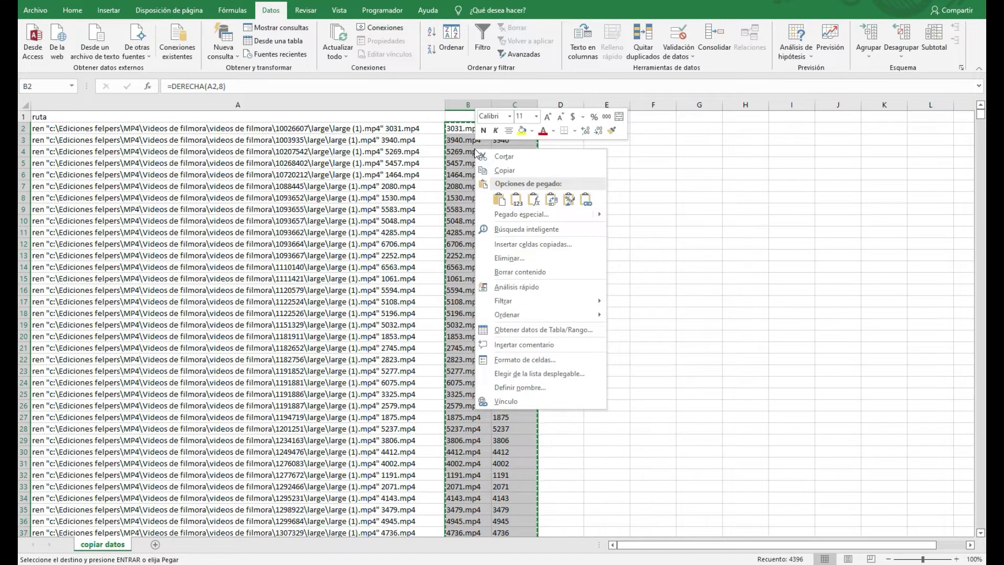
pyautogui.click(516, 215)
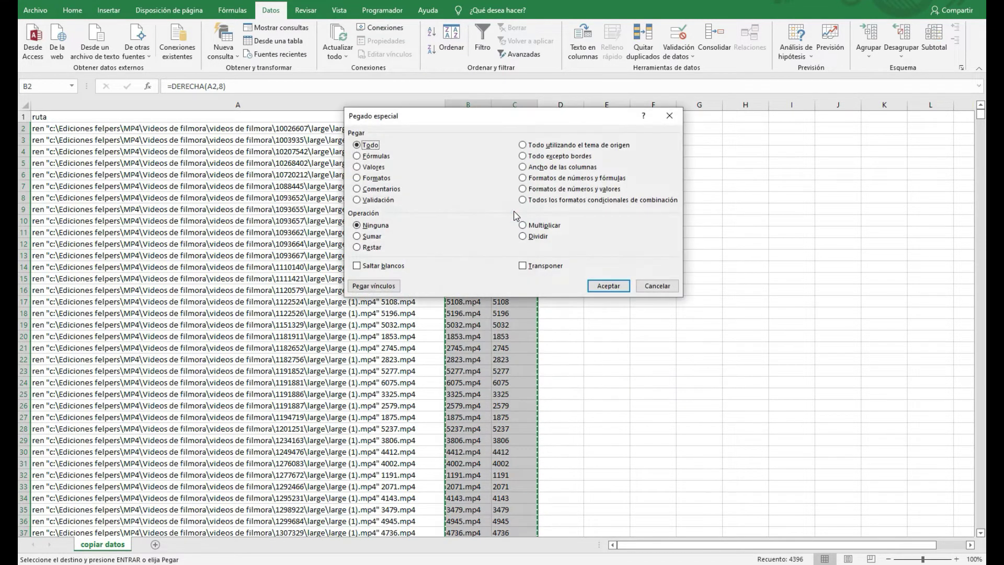
pyautogui.click(360, 168)
pyautogui.click(609, 286)
pyautogui.click(473, 165)
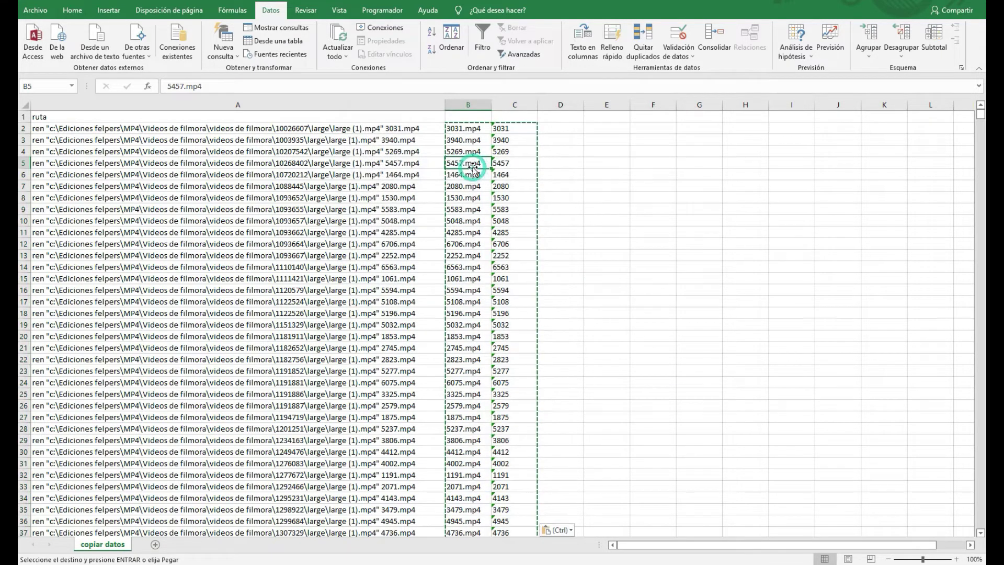
pyautogui.click(463, 129)
pyautogui.press('Escape')
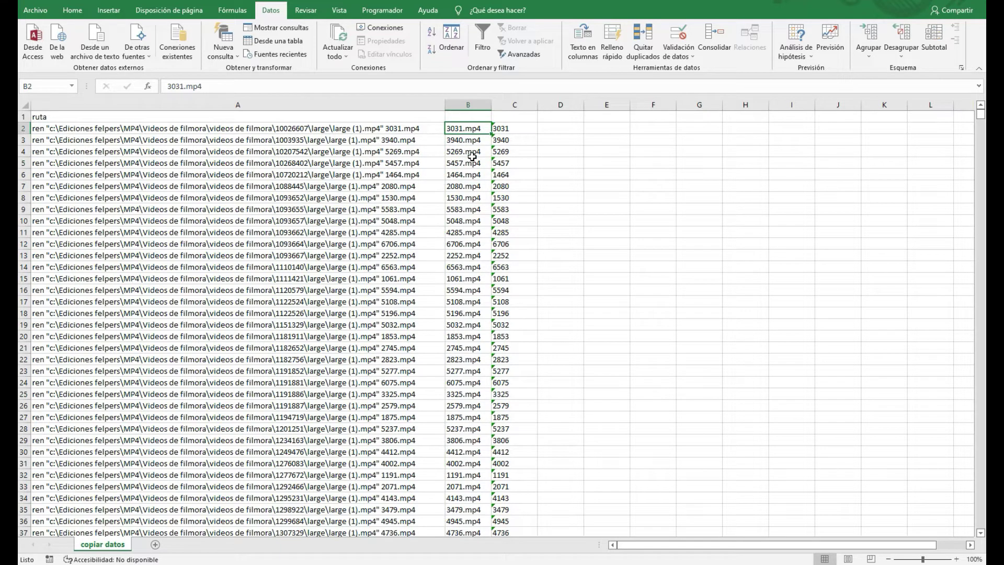
# Delete the .mp4 file-name column so identifiers like 3031 fill column B, then select it.
pyautogui.click(469, 107)
pyautogui.rightClick(468, 109)
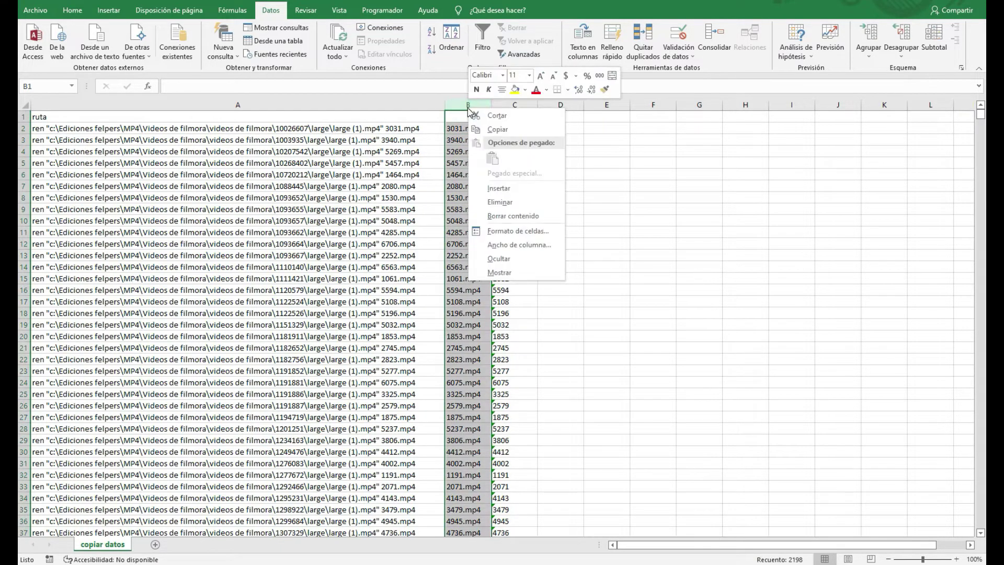
pyautogui.click(503, 203)
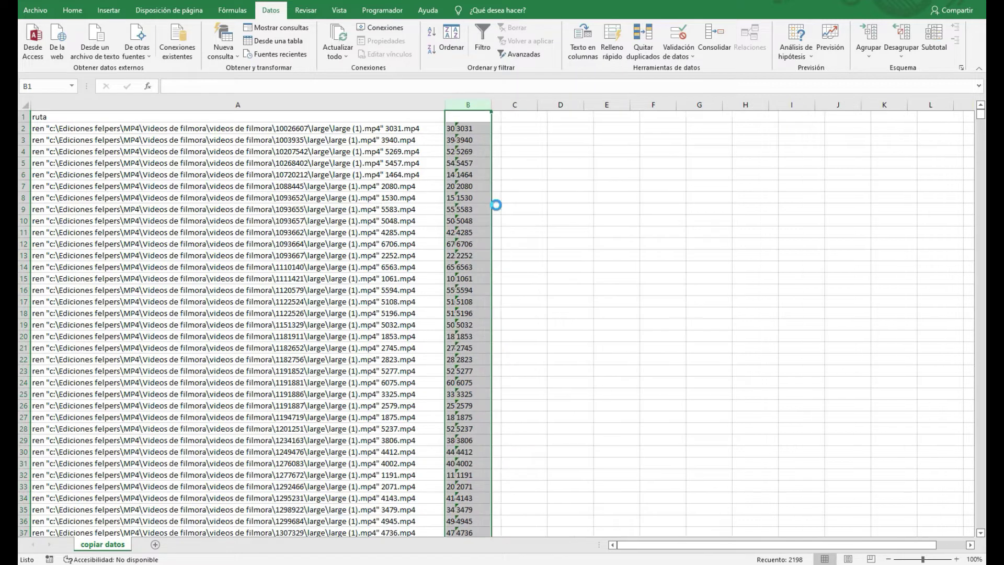
pyautogui.click(518, 153)
pyautogui.click(460, 220)
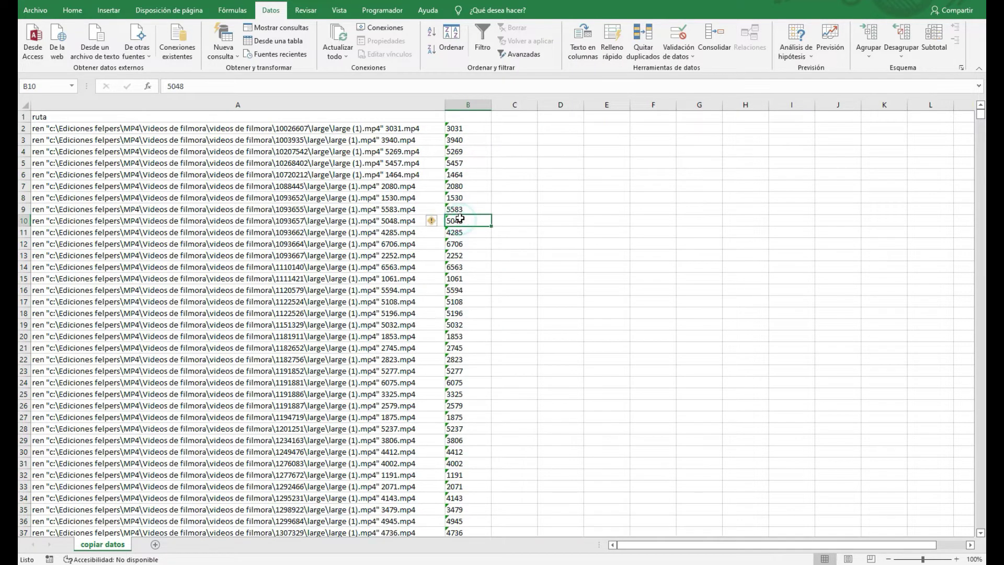
pyautogui.click(465, 139)
pyautogui.click(467, 127)
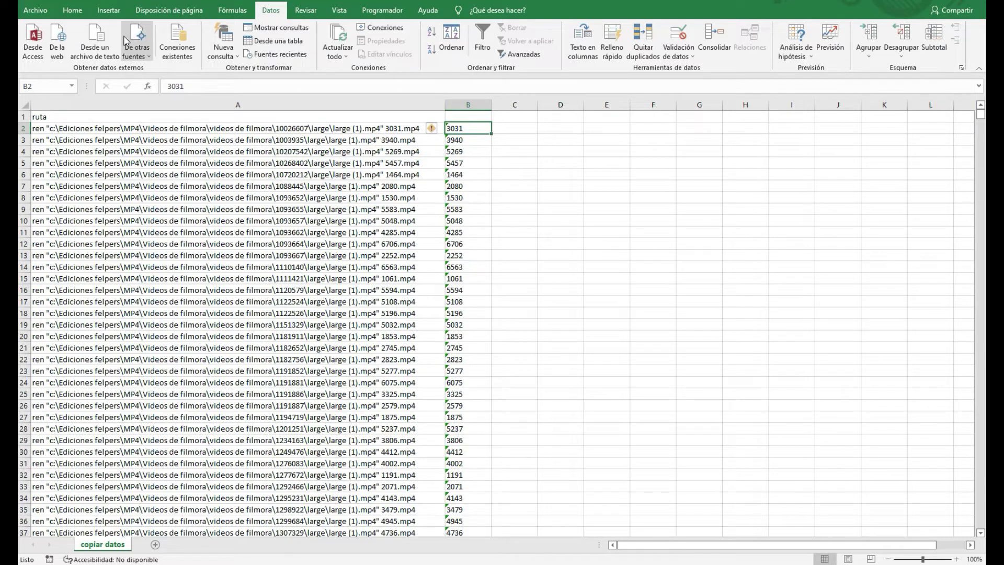
pyautogui.click(73, 10)
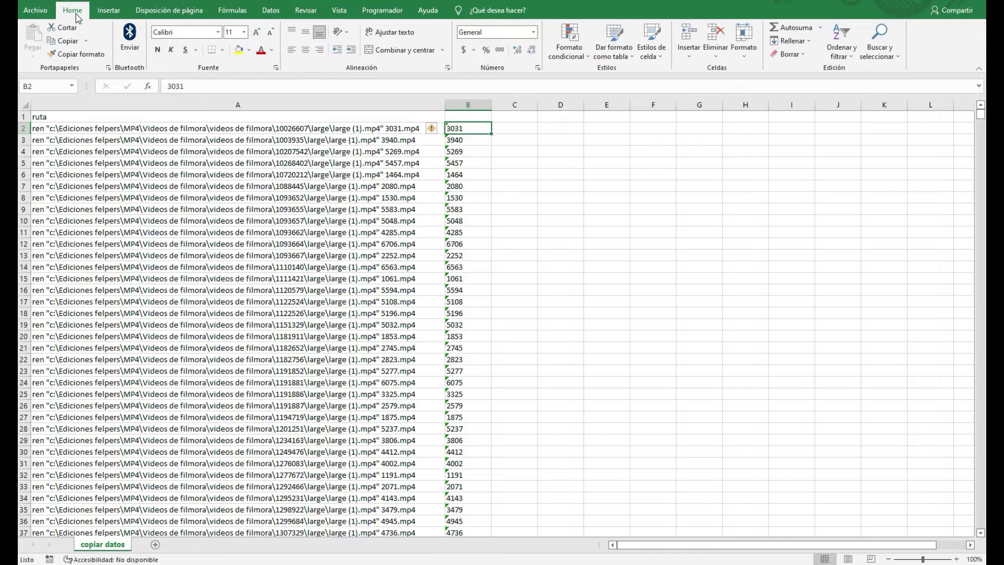
pyautogui.click(485, 196)
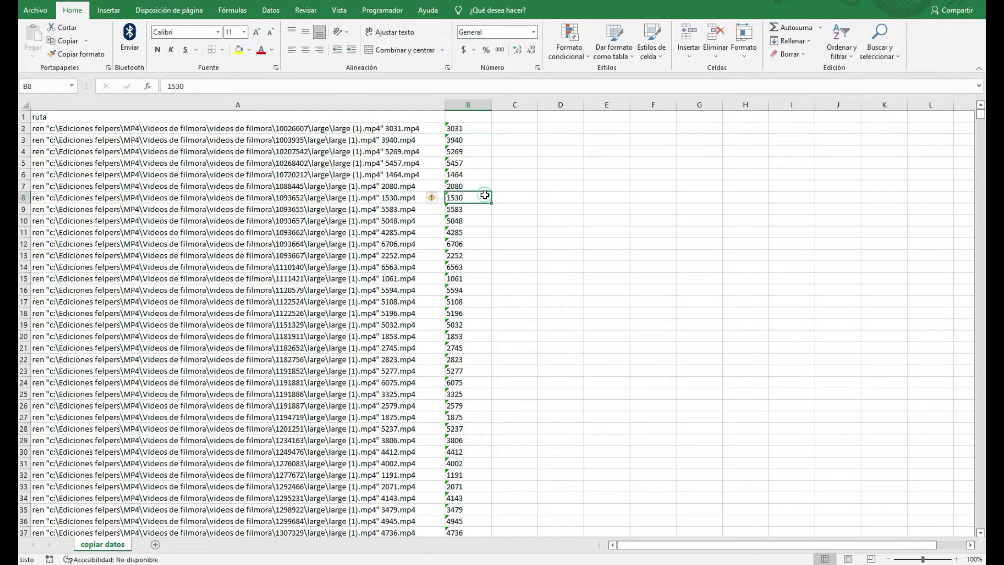
pyautogui.click(469, 104)
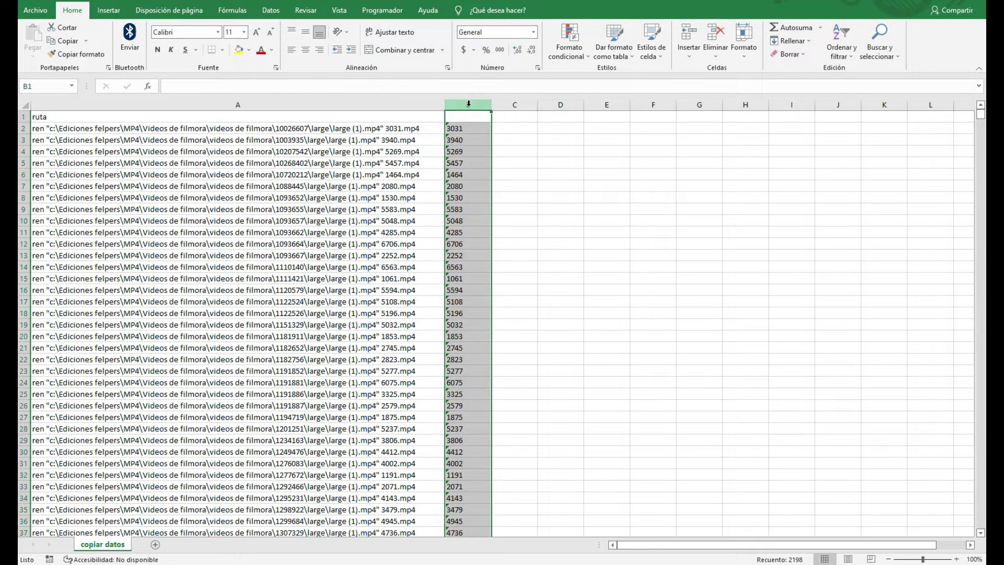
# Apply a Valores duplicados conditional format with light red fill to column B.
pyautogui.click(571, 55)
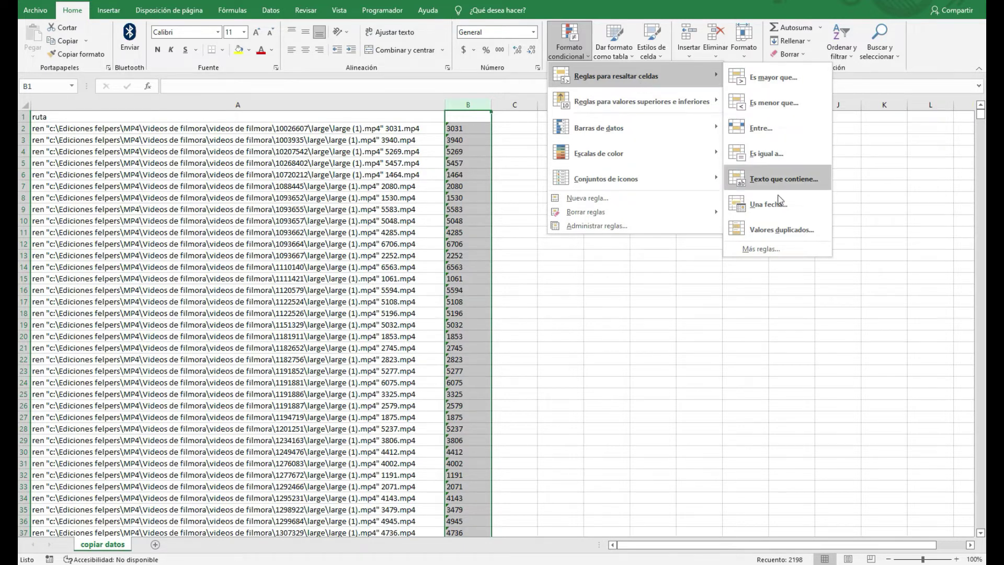
pyautogui.click(782, 230)
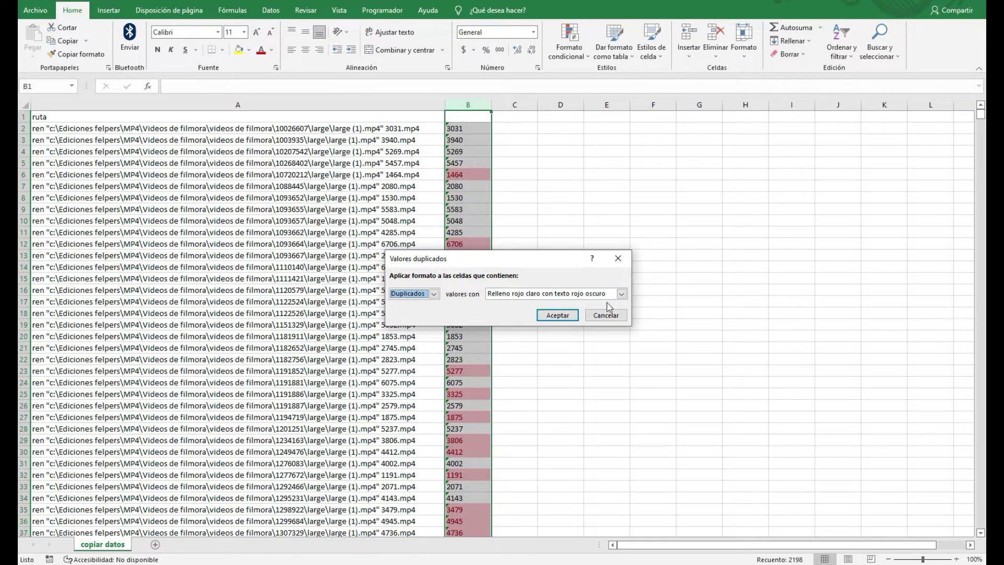
pyautogui.click(559, 315)
pyautogui.click(533, 135)
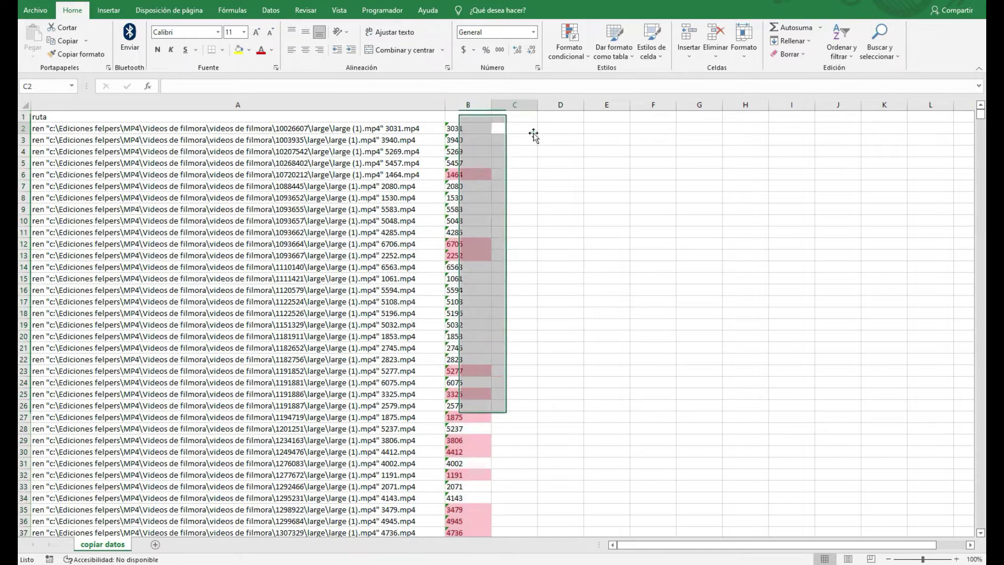
pyautogui.click(97, 115)
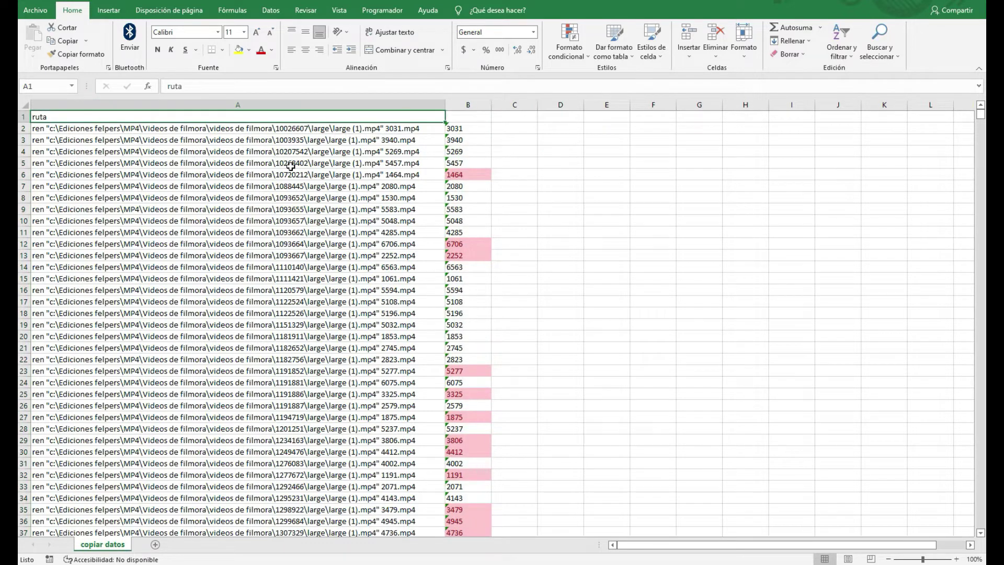
# Label B1 'duplicado' and turn on Datos > Filtro.
pyautogui.press('Right')
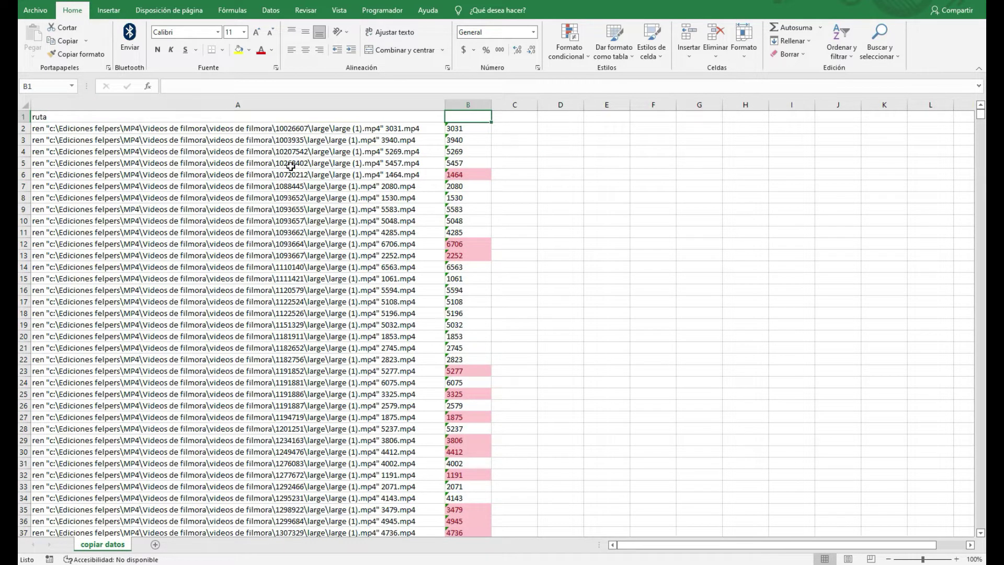
pyautogui.write('duplicado')
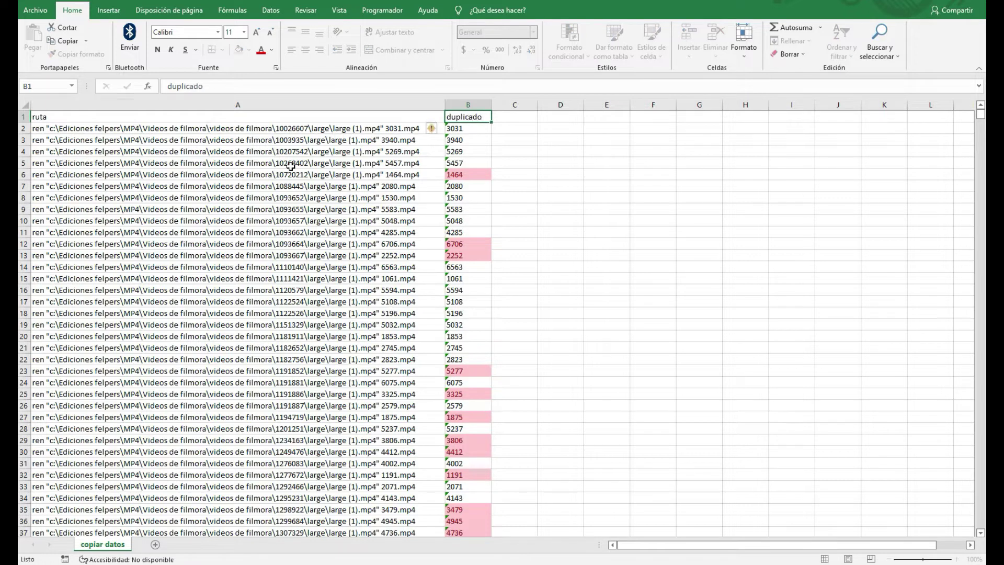
pyautogui.press('Left')
pyautogui.click(339, 11)
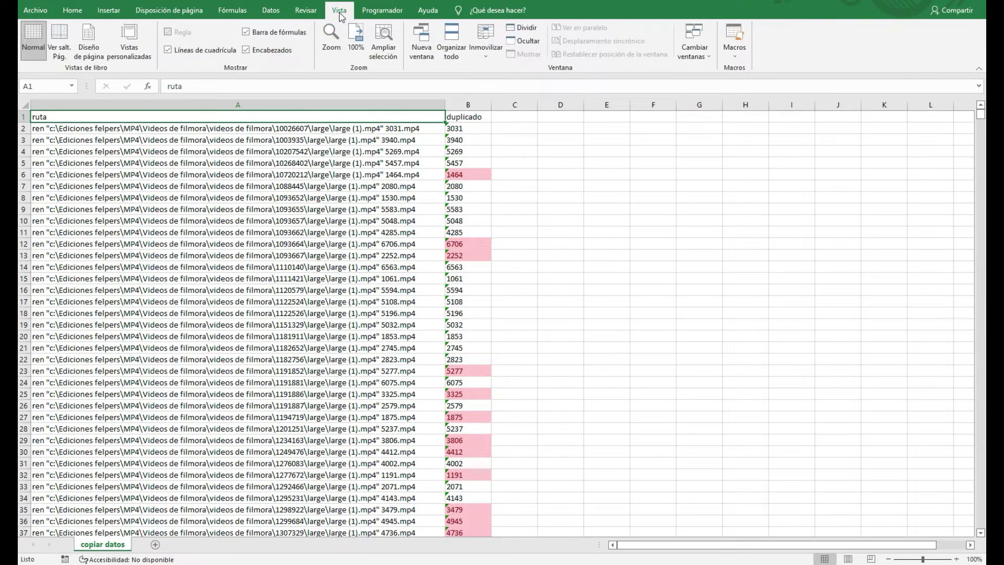
pyautogui.click(272, 12)
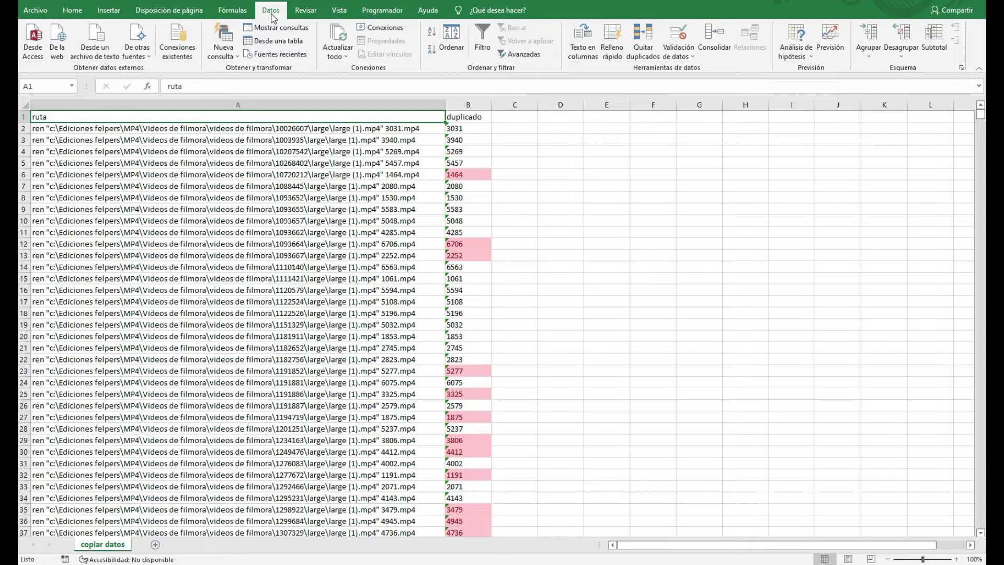
pyautogui.click(484, 42)
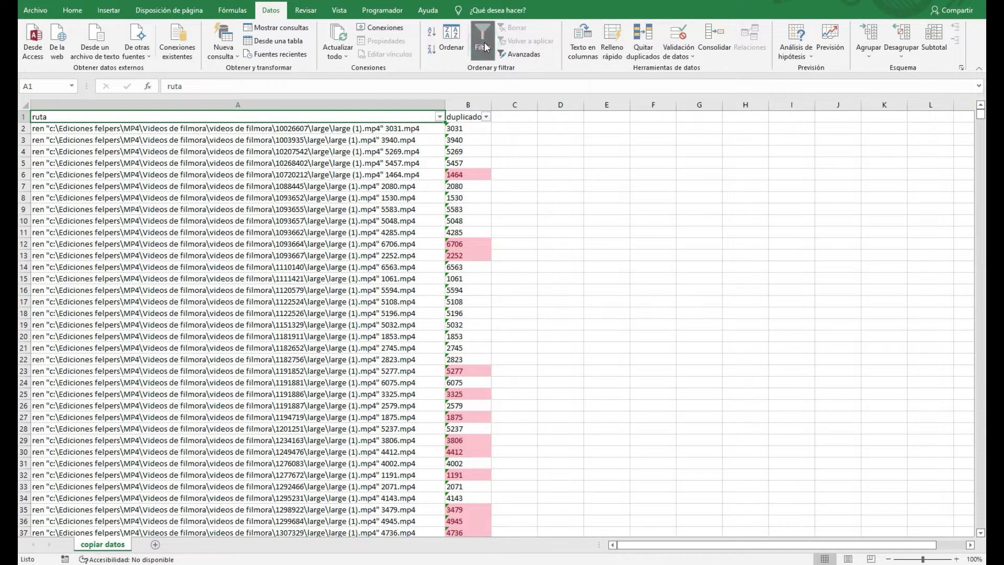
# Filter the duplicado column by its pink cell colour to show the 691 duplicate rows.
pyautogui.click(510, 186)
pyautogui.click(486, 117)
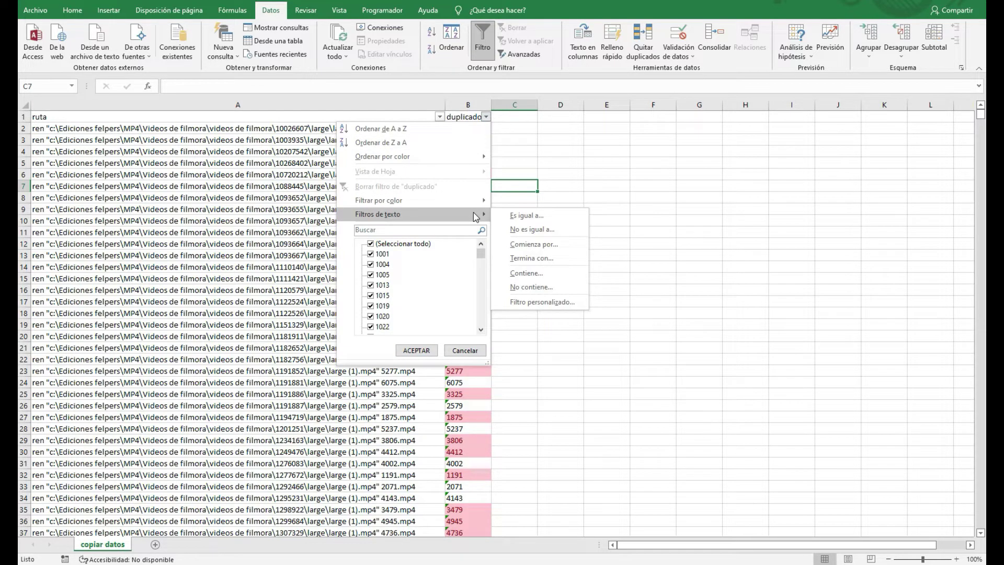
pyautogui.moveTo(379, 199)
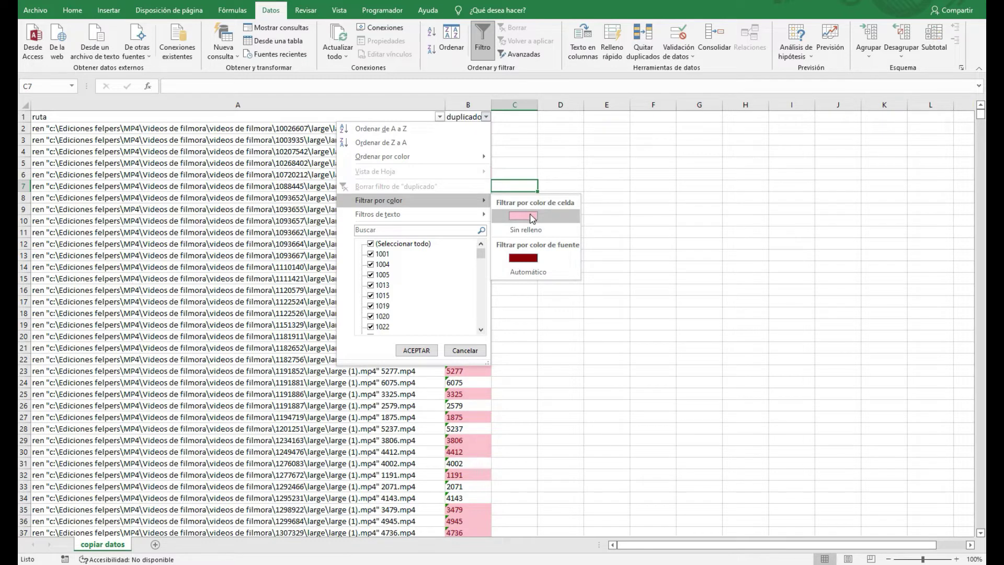
pyautogui.click(523, 217)
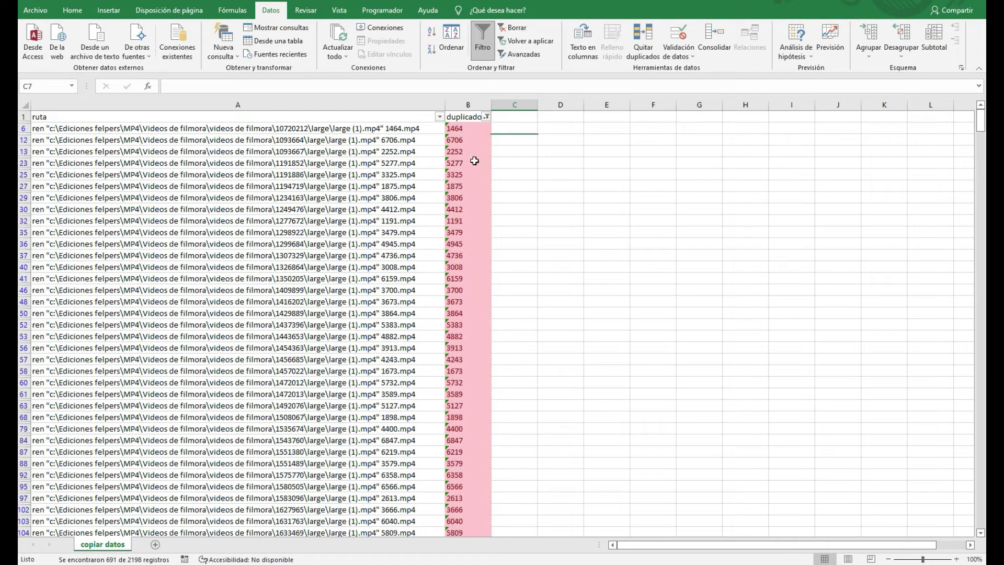
pyautogui.click(465, 127)
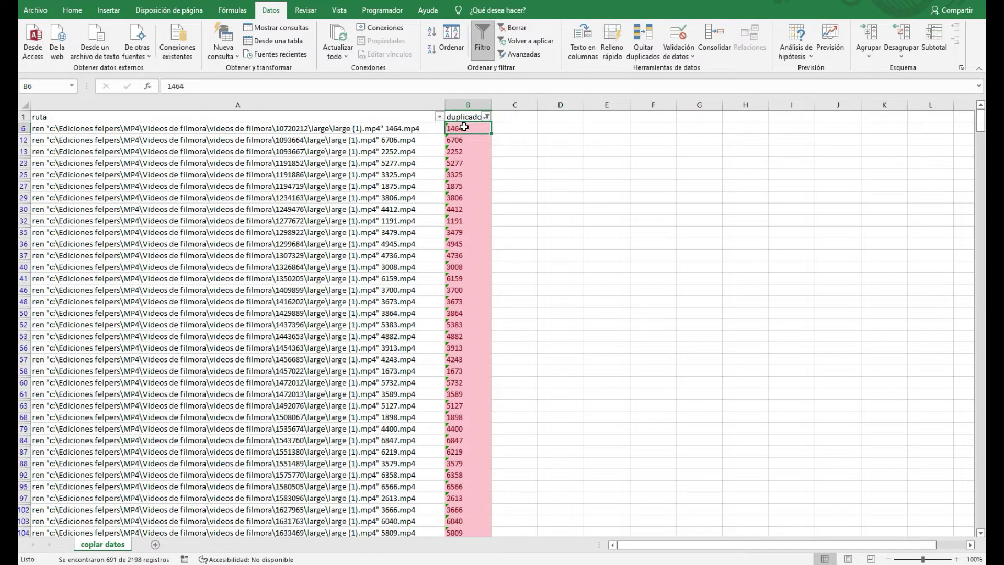
pyautogui.hotkey('ctrl', 'shift', 'Down')
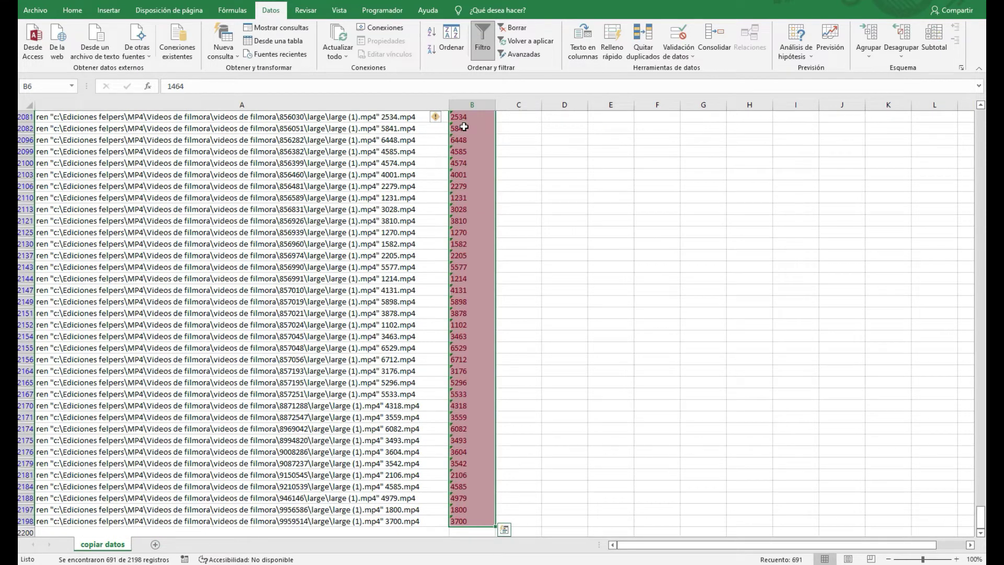
pyautogui.hotkey('shift', 'BackSpace')
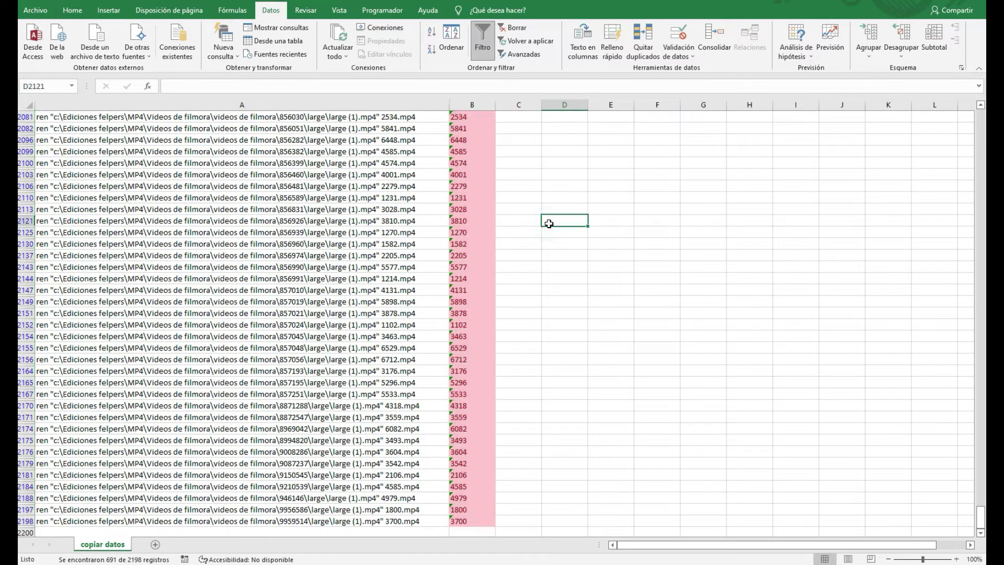
pyautogui.hotkey('ctrl', 'BackSpace')
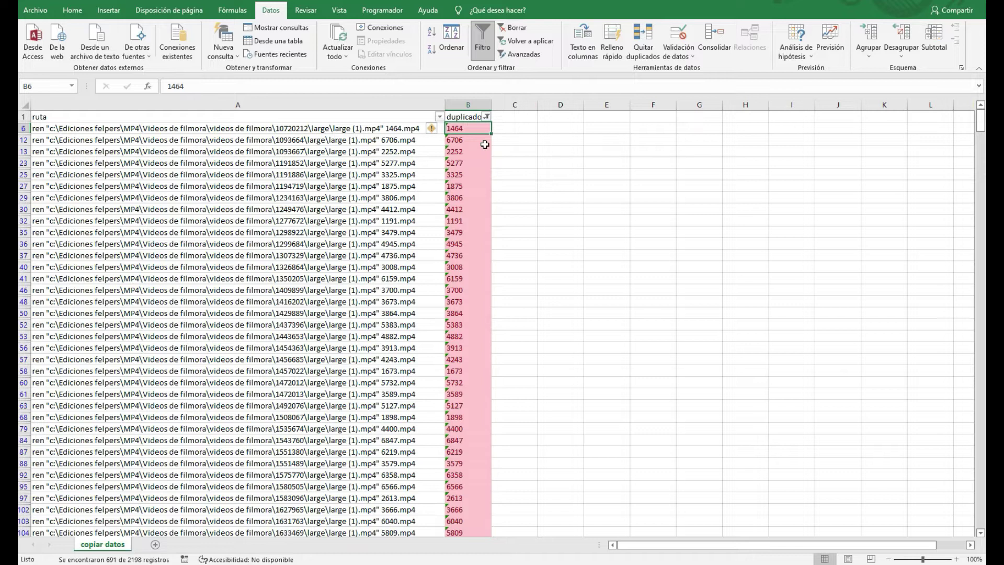
pyautogui.hotkey('ctrl', 'b')
# Search for 1464 and step through each of its matches.
pyautogui.write('14')
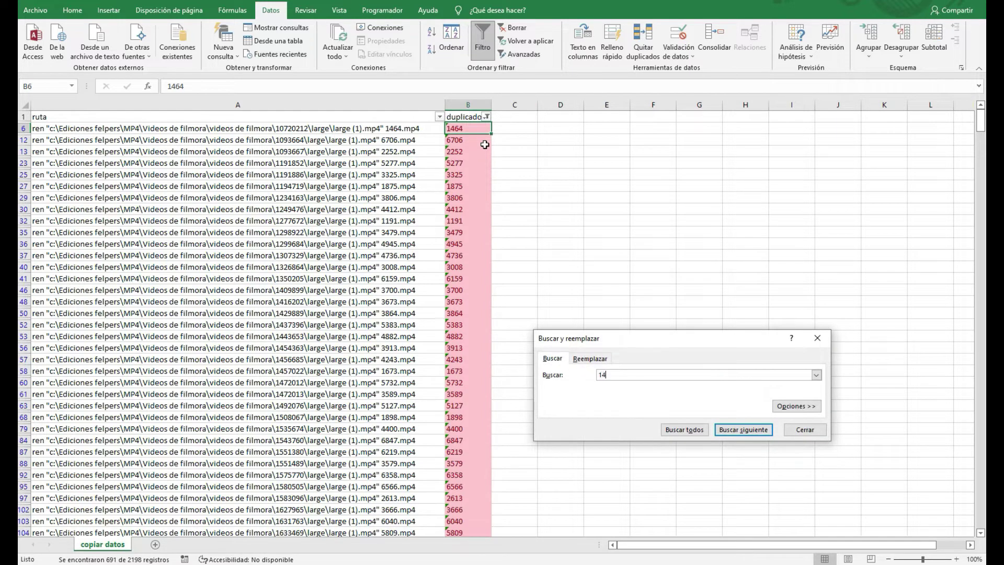
pyautogui.write('64')
pyautogui.press('Return')
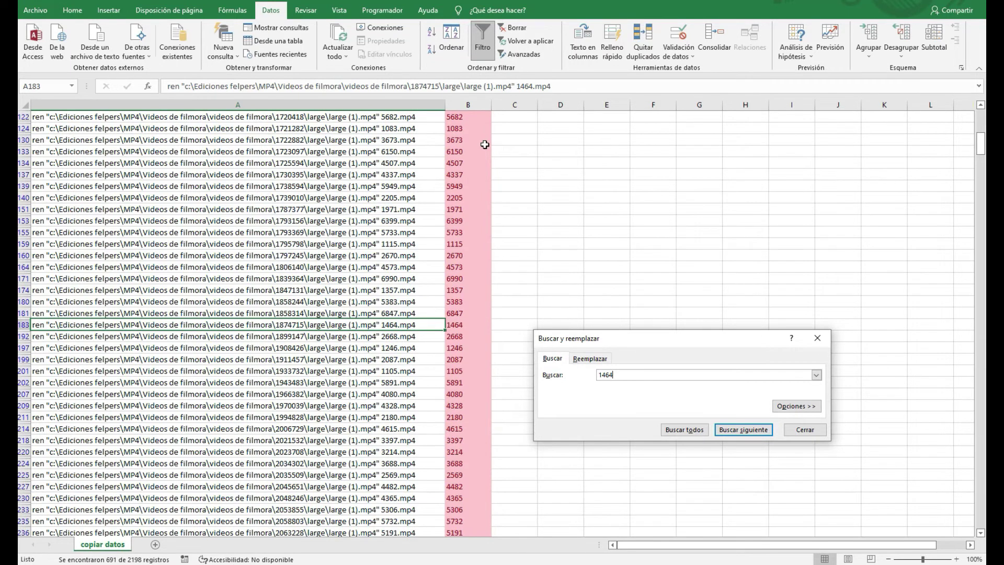
pyautogui.press('Return')
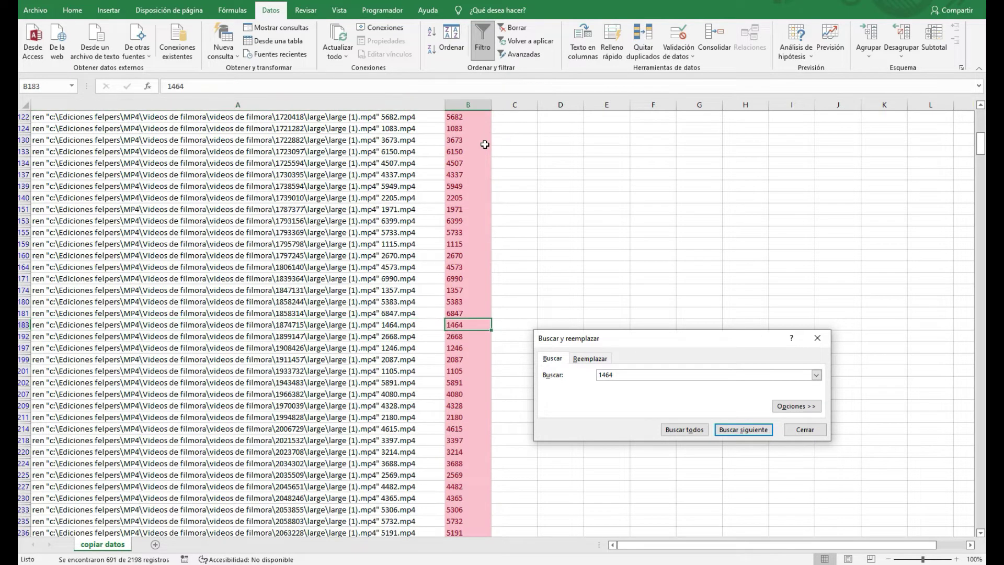
pyautogui.press('Return')
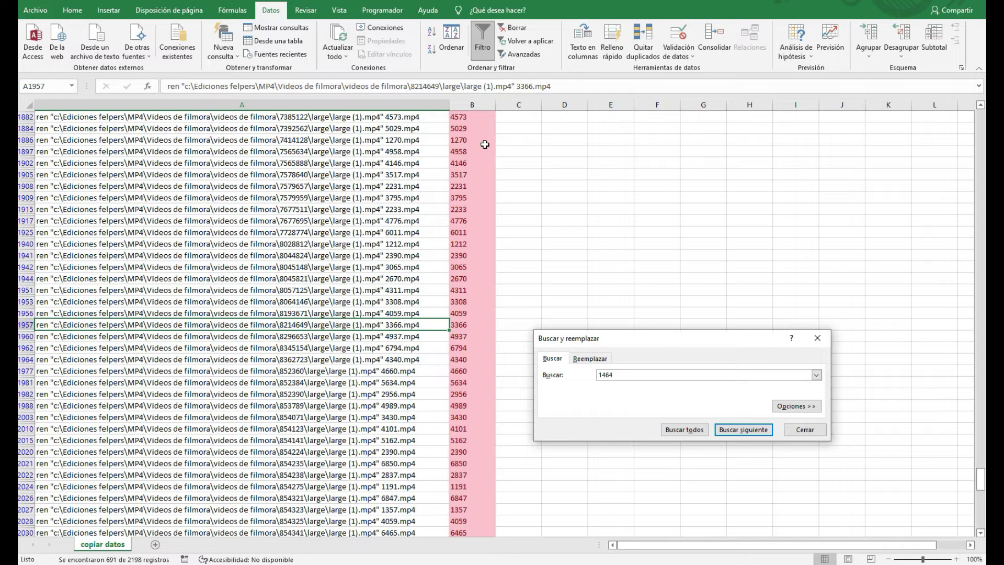
pyautogui.press('Return')
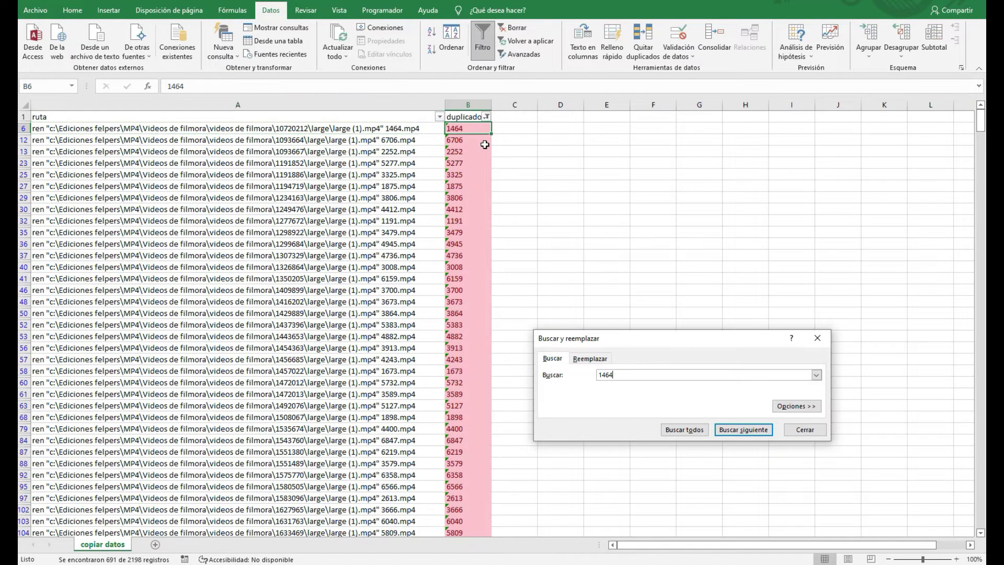
pyautogui.press('Return')
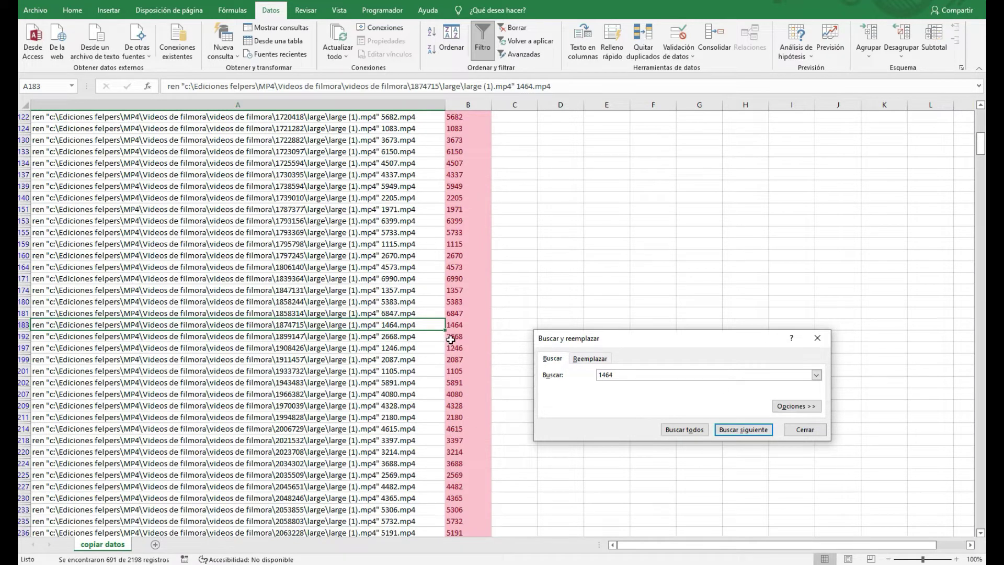
# Search for 2668, stepping through its matches in rows 192 and 336, then close the search.
pyautogui.click(468, 337)
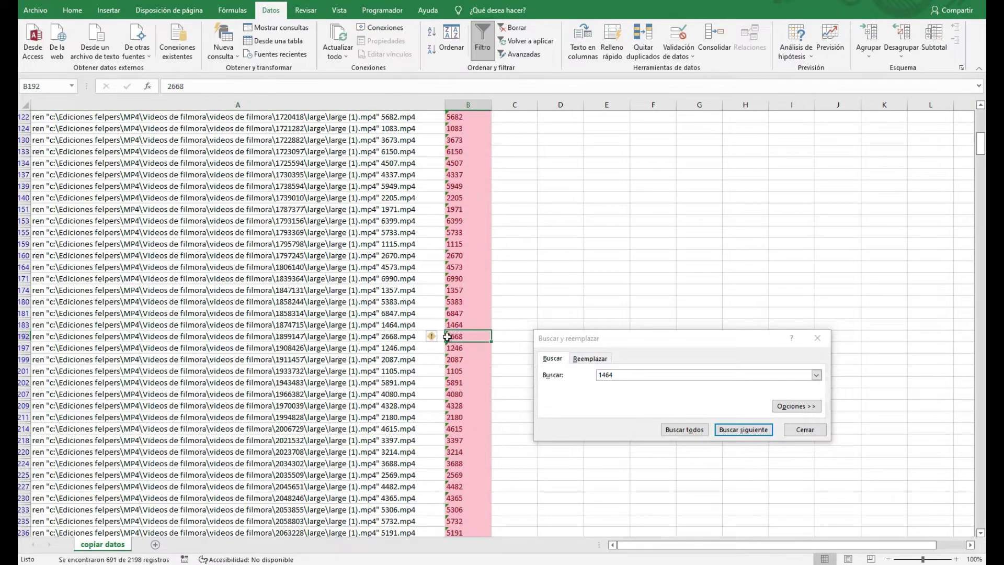
pyautogui.click(627, 375)
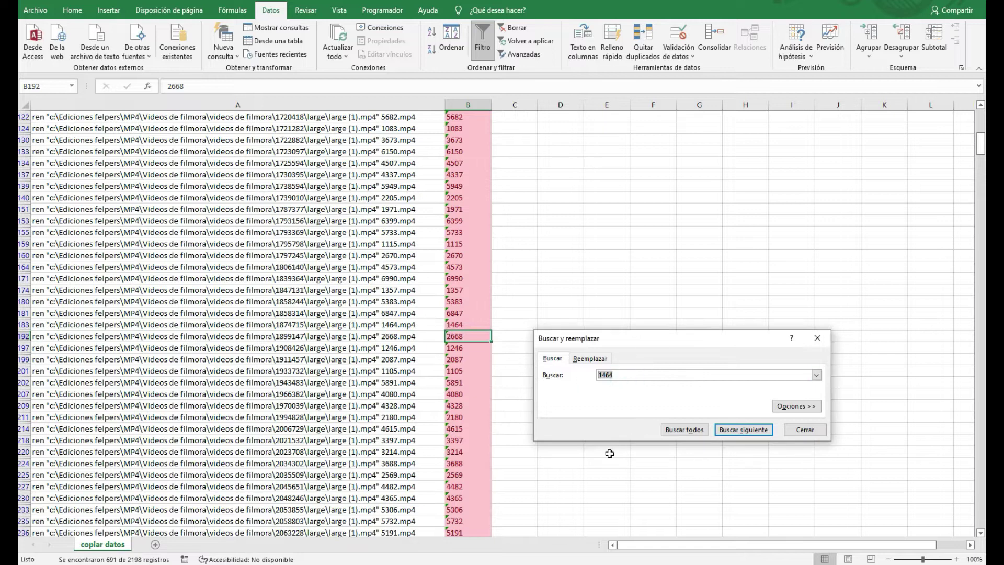
pyautogui.write('2668')
pyautogui.click(746, 434)
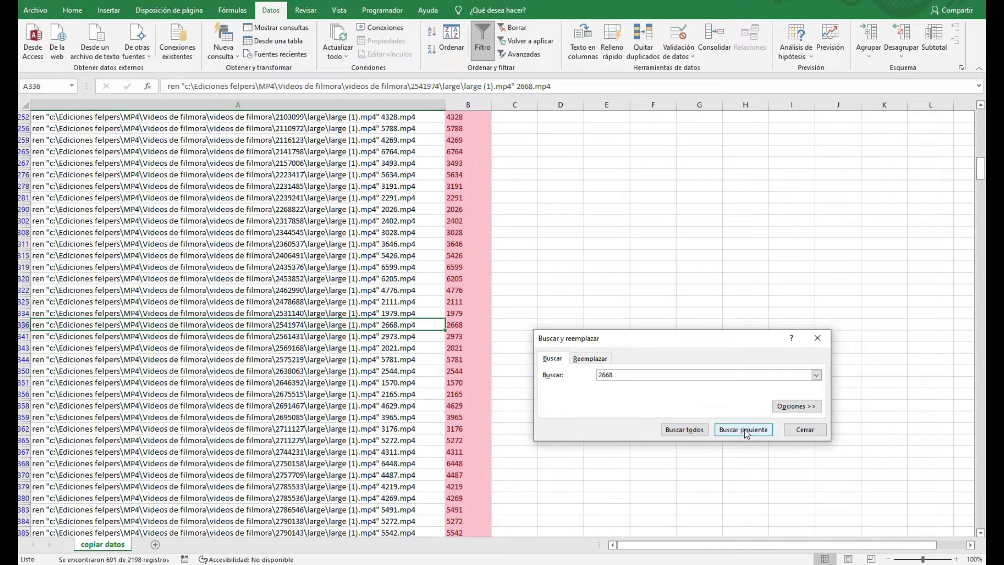
pyautogui.click(746, 433)
pyautogui.click(747, 434)
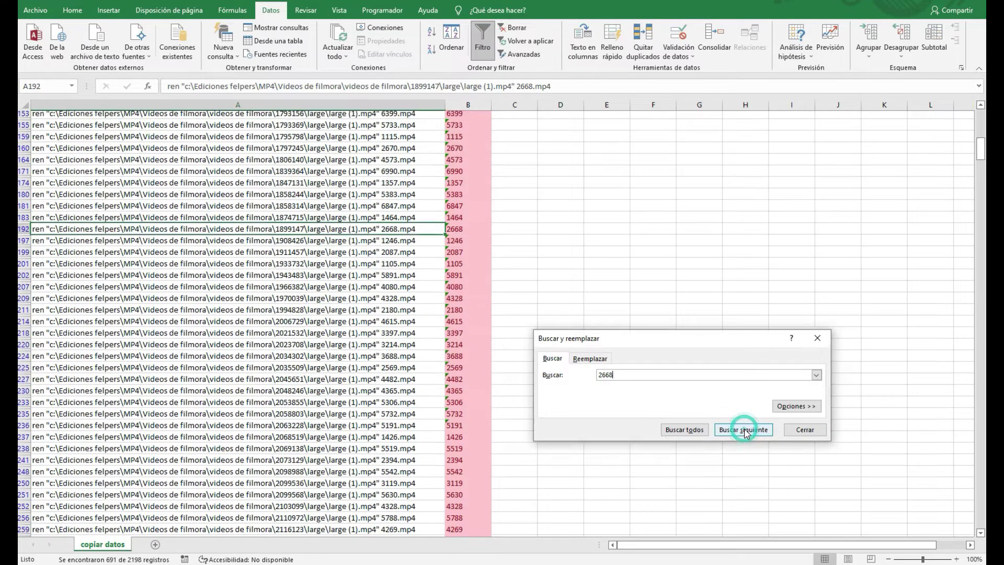
pyautogui.click(747, 433)
pyautogui.click(747, 433)
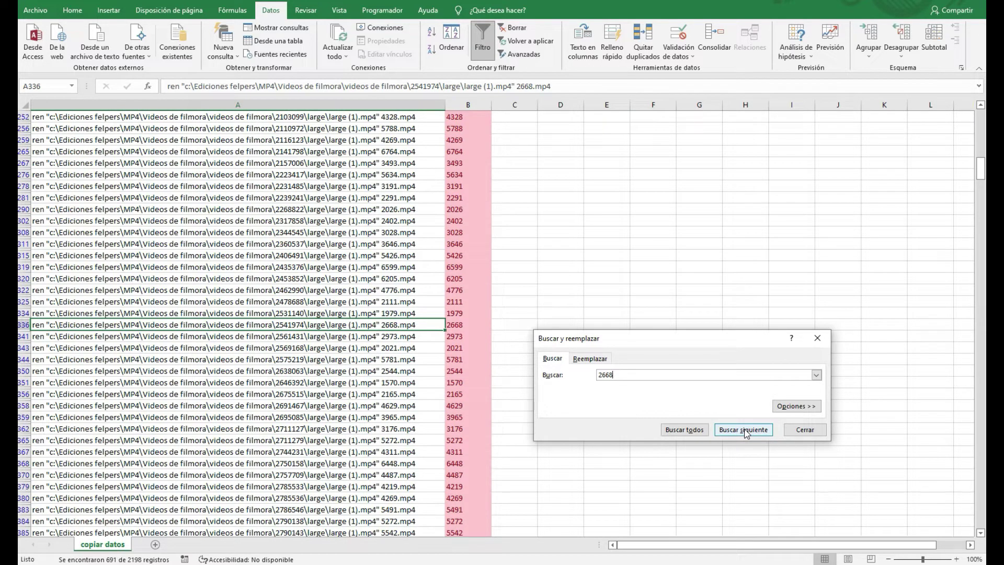
pyautogui.click(818, 339)
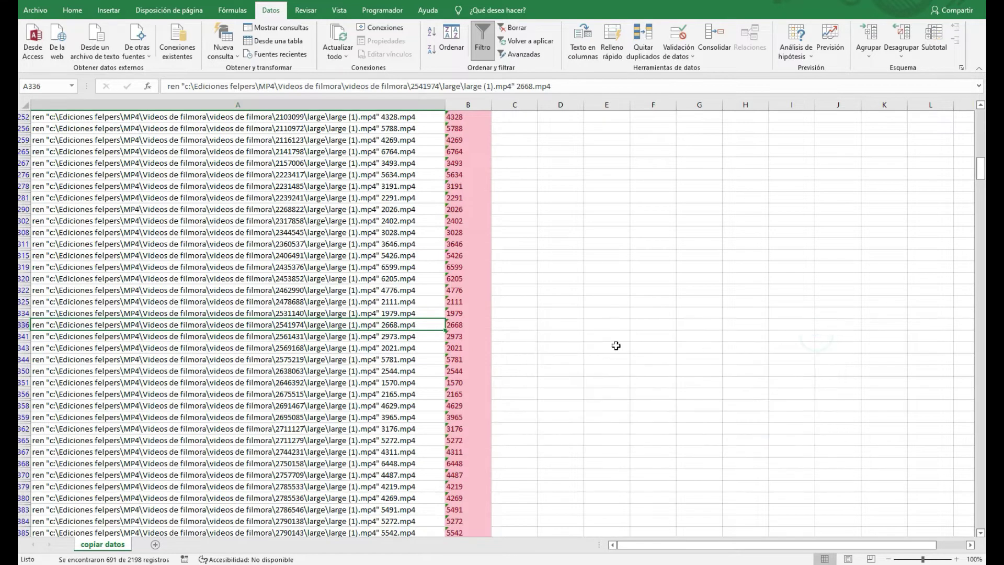
pyautogui.click(480, 270)
# Enter 1 as the marker in C6 and copy it.
pyautogui.hotkey('ctrl', 'Up')
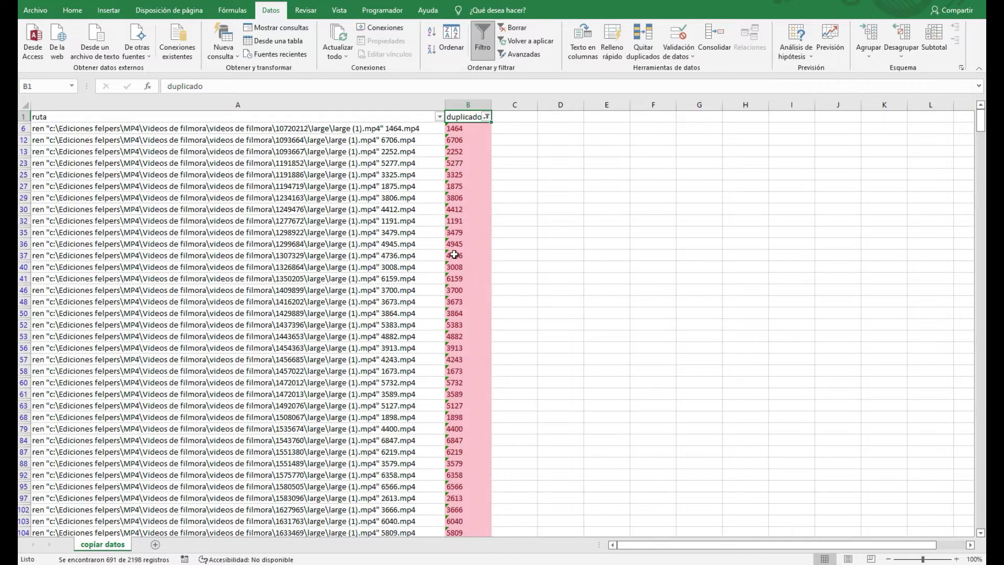
pyautogui.click(512, 129)
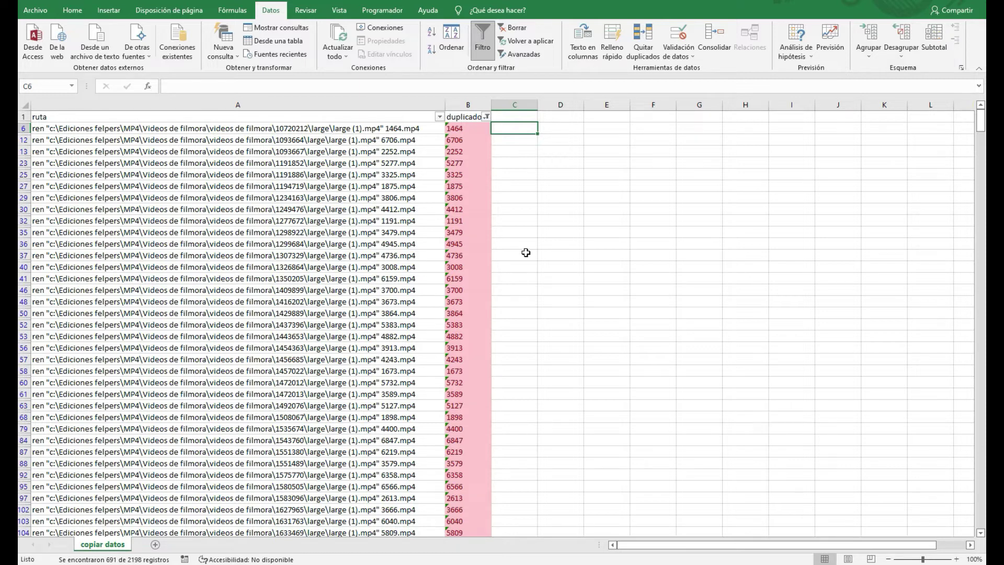
pyautogui.write('1')
pyautogui.press('Return')
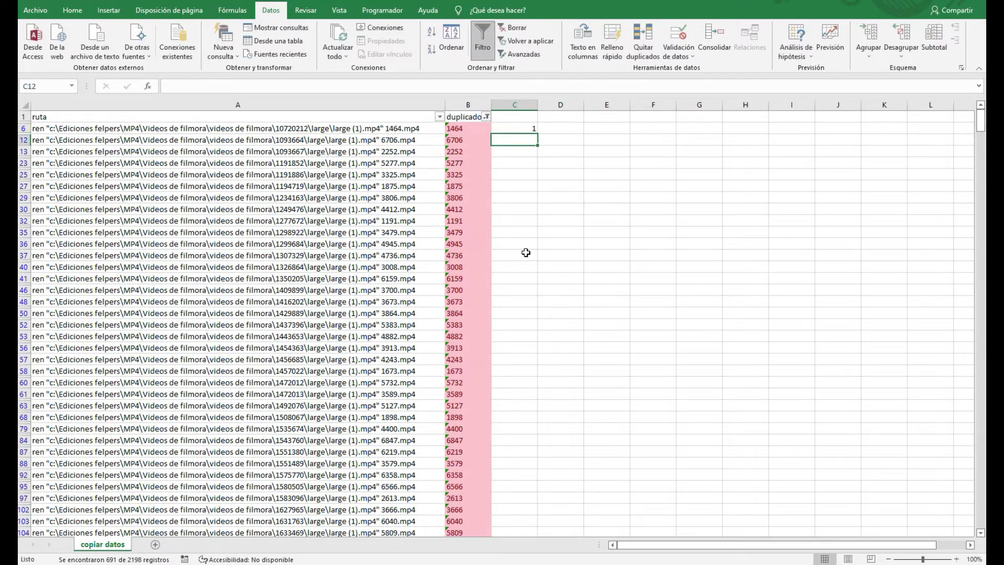
pyautogui.press('Up')
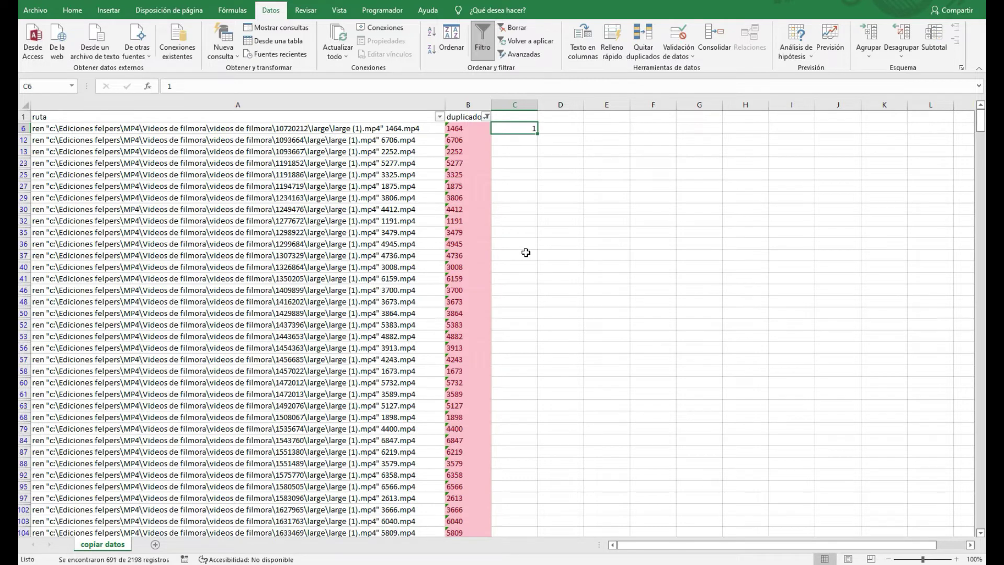
pyautogui.hotkey('ctrl', 'c')
# Paste 1 into every visible column C cell down to row 2198, then switch the filter off.
pyautogui.hotkey('ctrl', 'shift', 'End')
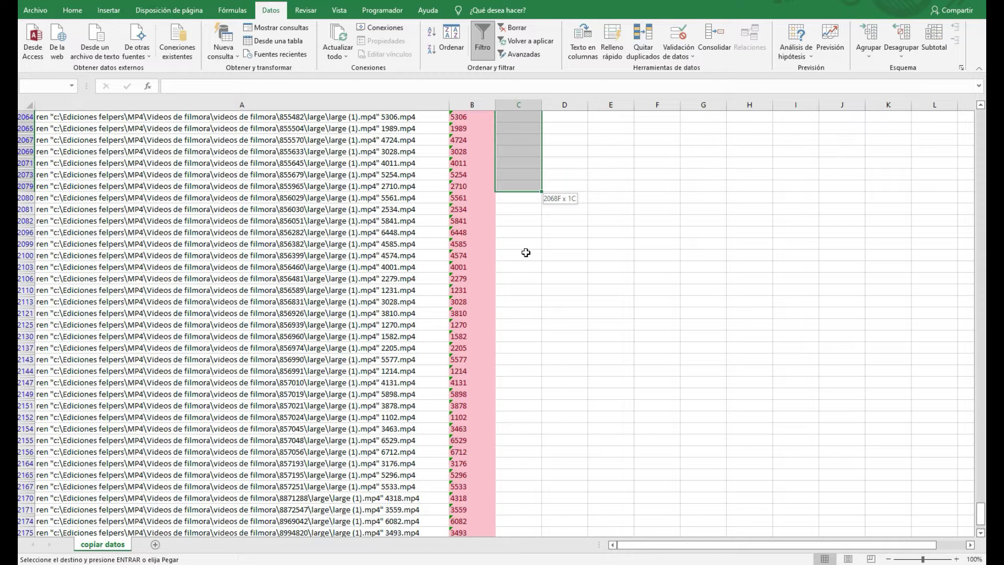
pyautogui.hotkey('shift', 'pagedown')
pyautogui.hotkey('shift', 'Down')
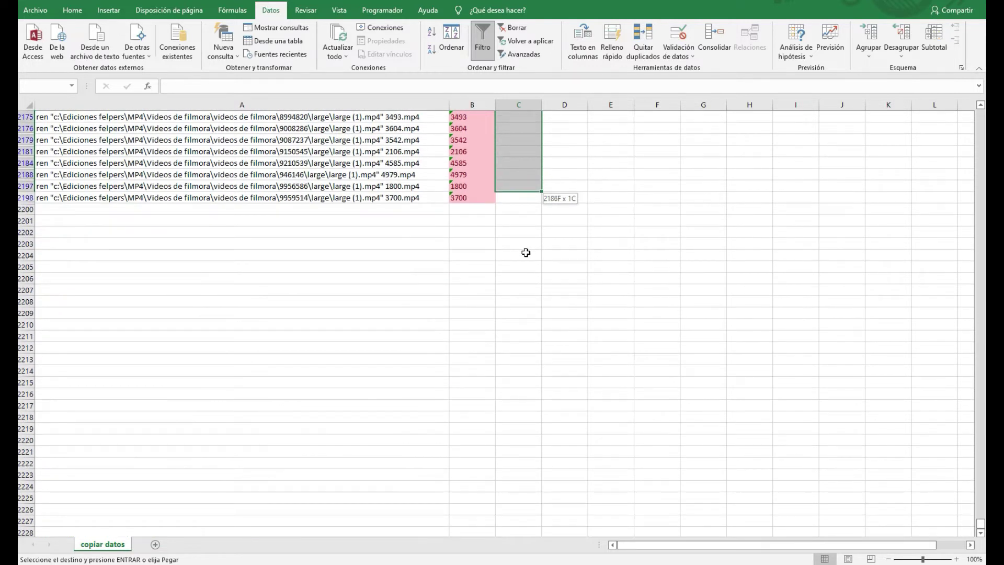
pyautogui.hotkey('shift', 'Down')
pyautogui.hotkey('shift', 'Down')
pyautogui.hotkey('shift', 'Up')
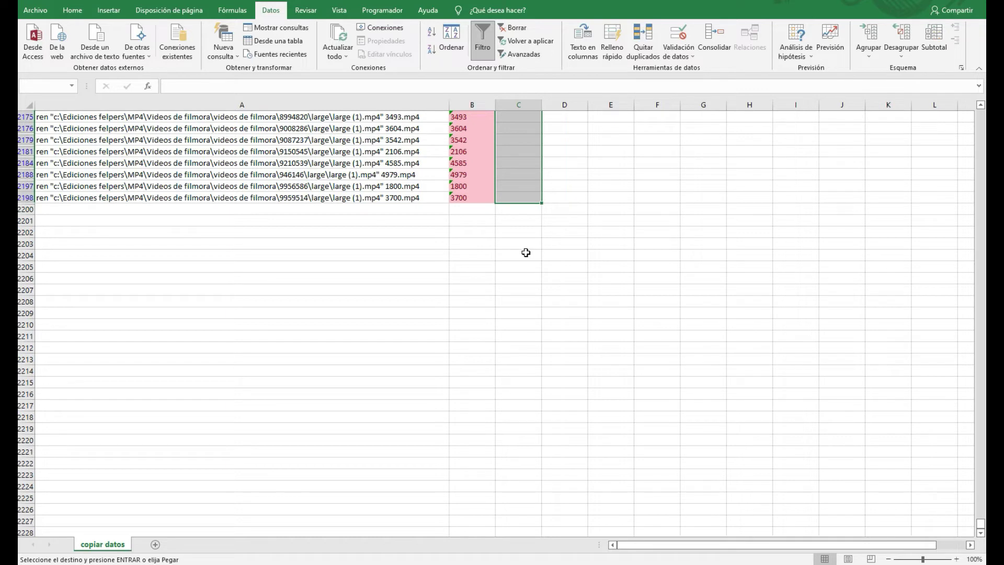
pyautogui.press('Return')
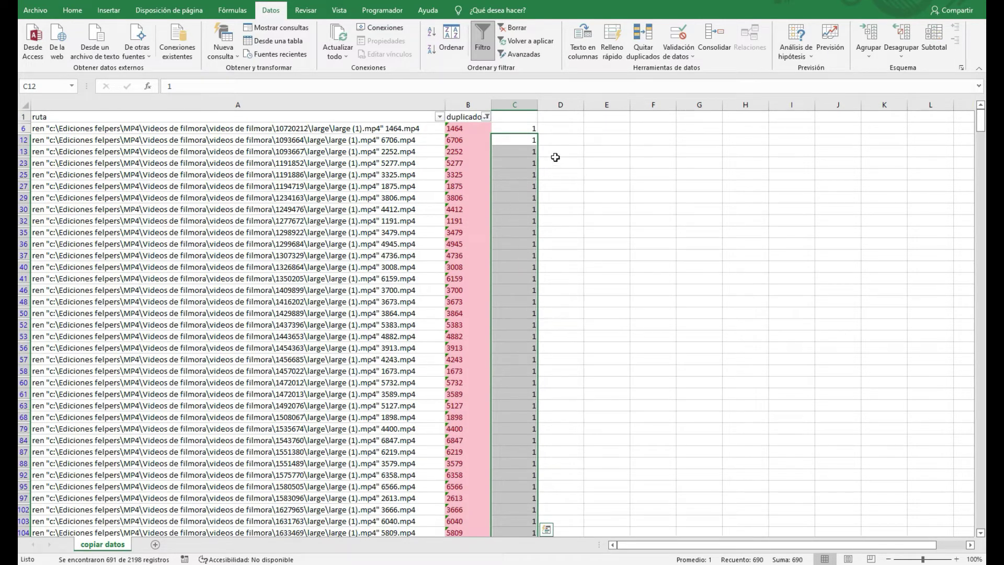
pyautogui.click(515, 117)
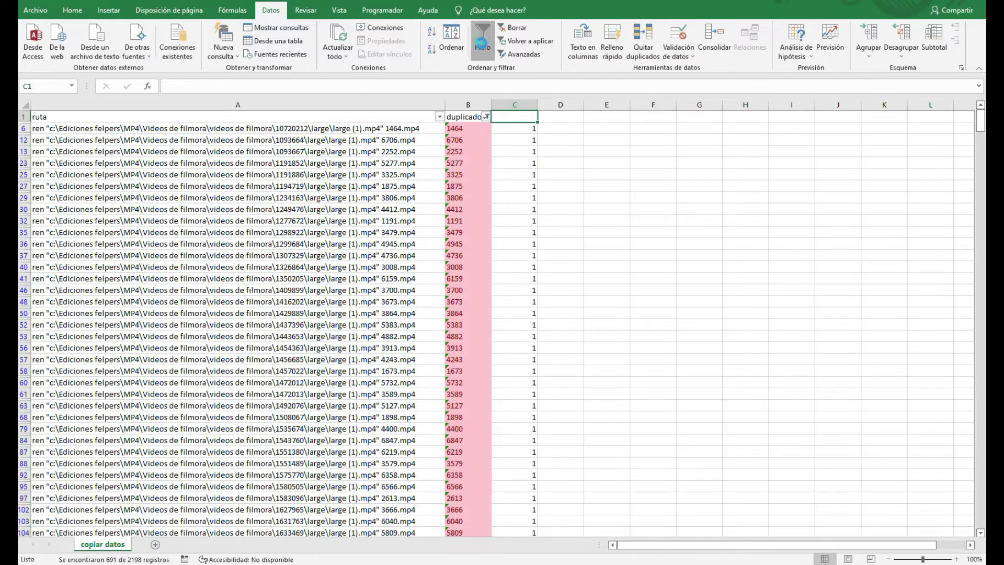
# Show all rows and check the 1464 value in B6 and the 1 marker in C6.
pyautogui.click(482, 45)
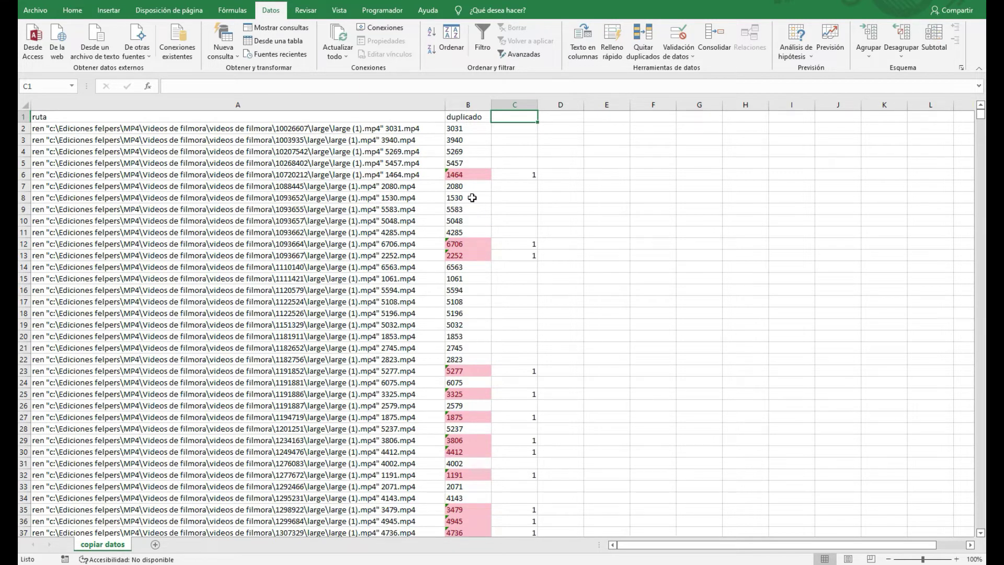
pyautogui.click(463, 176)
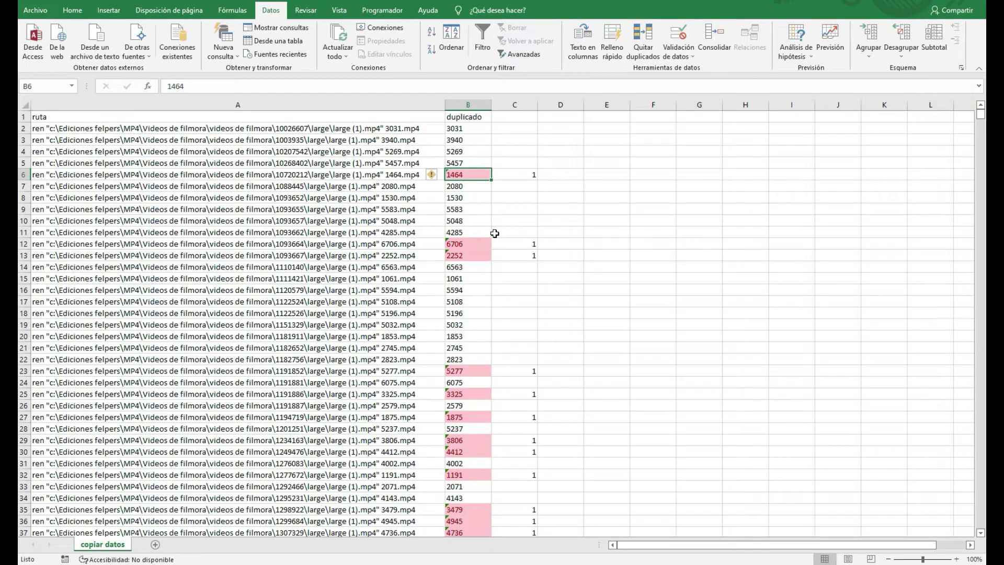
pyautogui.click(511, 179)
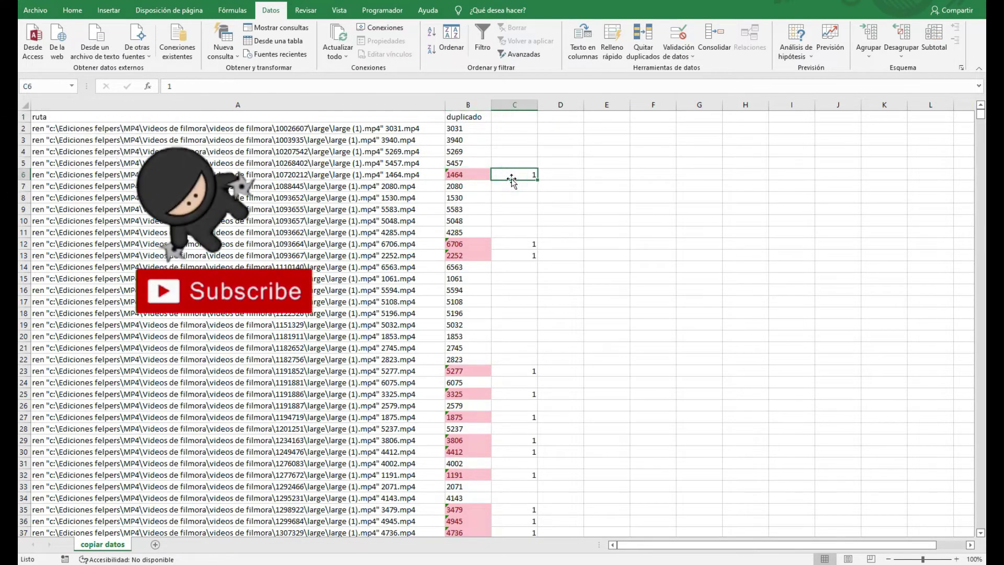
# Head column C 'identificador', widen it, and select columns A through C.
pyautogui.click(519, 119)
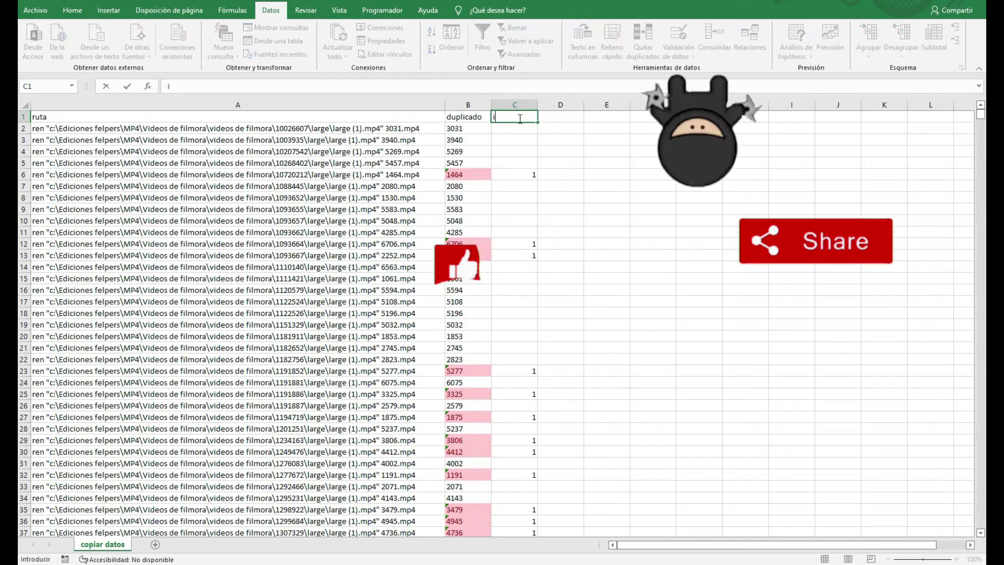
pyautogui.write('identificador')
pyautogui.press('Return')
pyautogui.moveTo(534, 103); pyautogui.dragTo(542, 103)
pyautogui.click(507, 174)
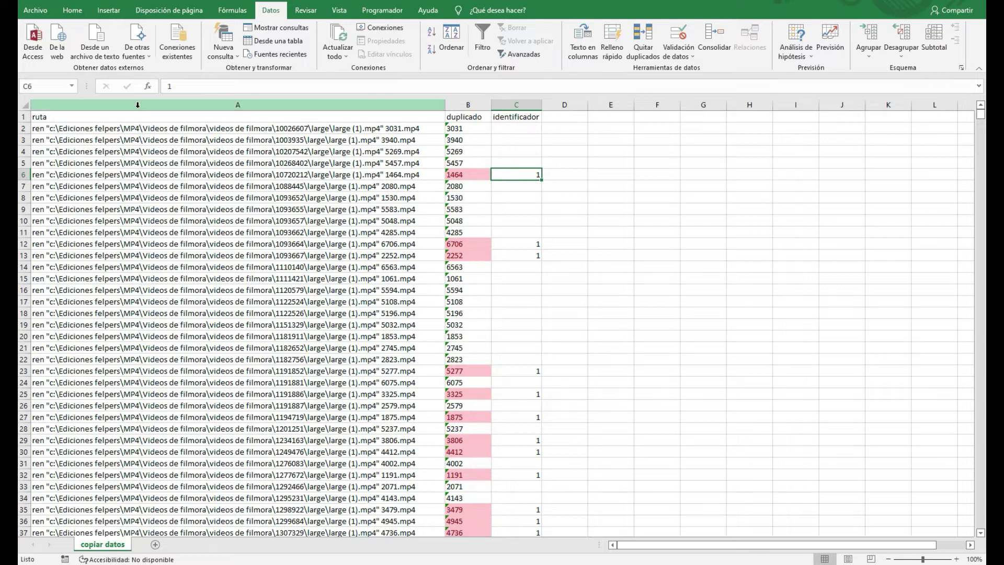
pyautogui.moveTo(133, 104); pyautogui.dragTo(516, 104)
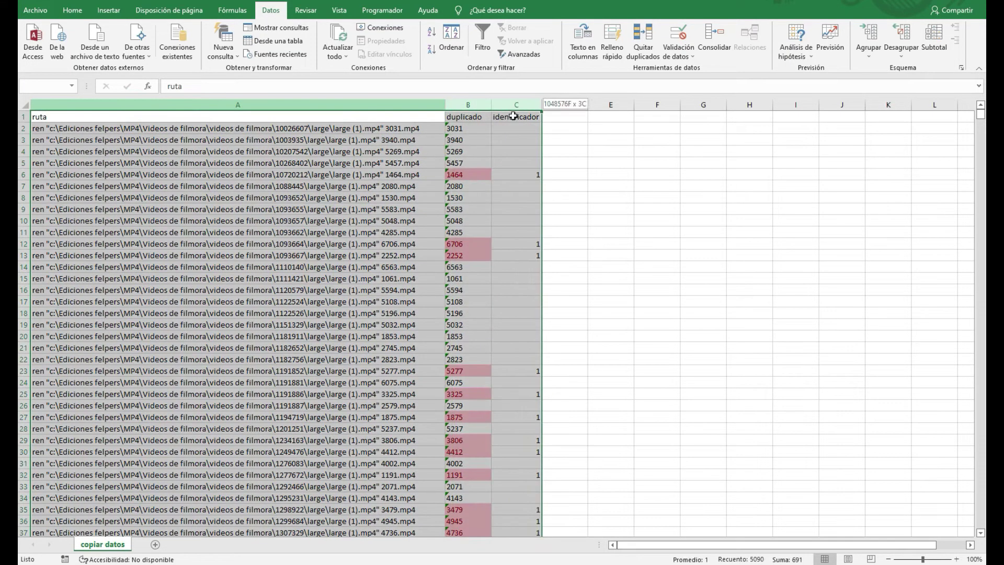
# Sort the selected data by column C so the rows marked 1 come first.
pyautogui.click(453, 41)
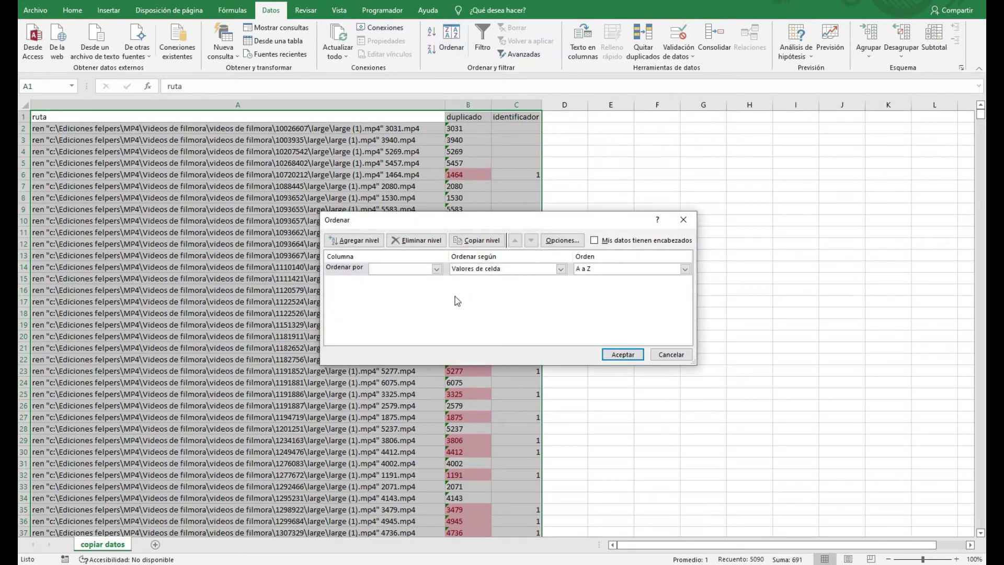
pyautogui.click(437, 269)
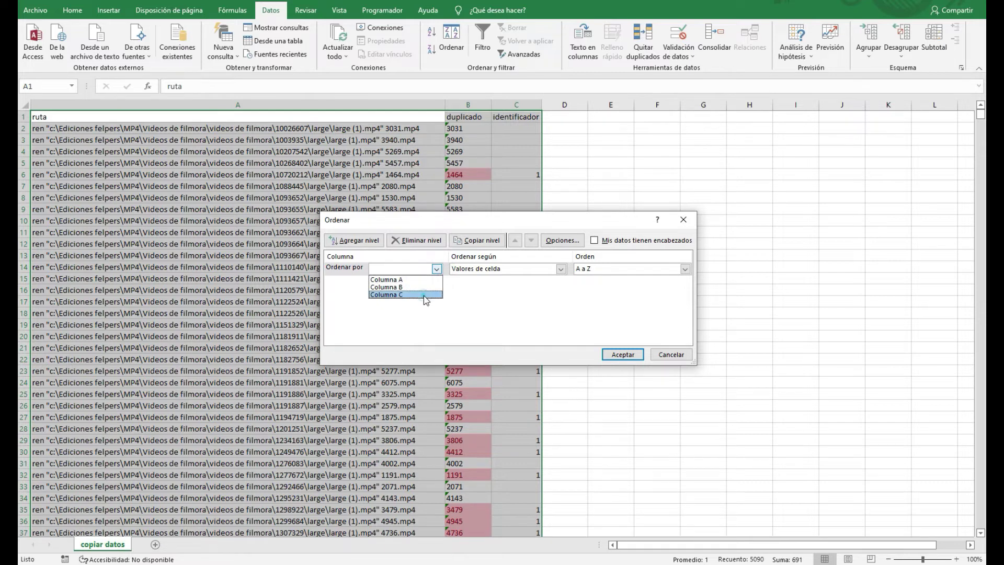
pyautogui.click(424, 297)
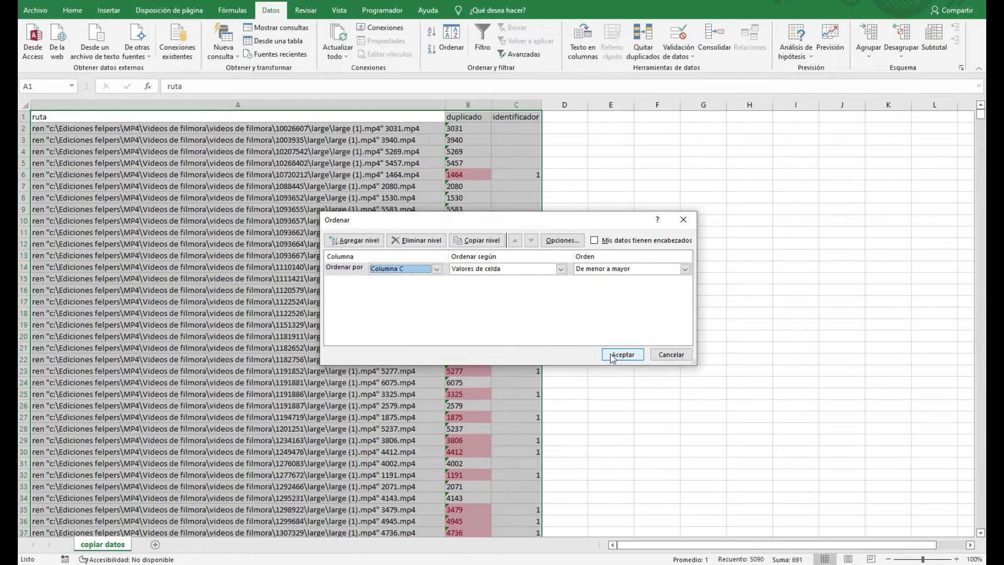
pyautogui.click(612, 355)
pyautogui.click(506, 148)
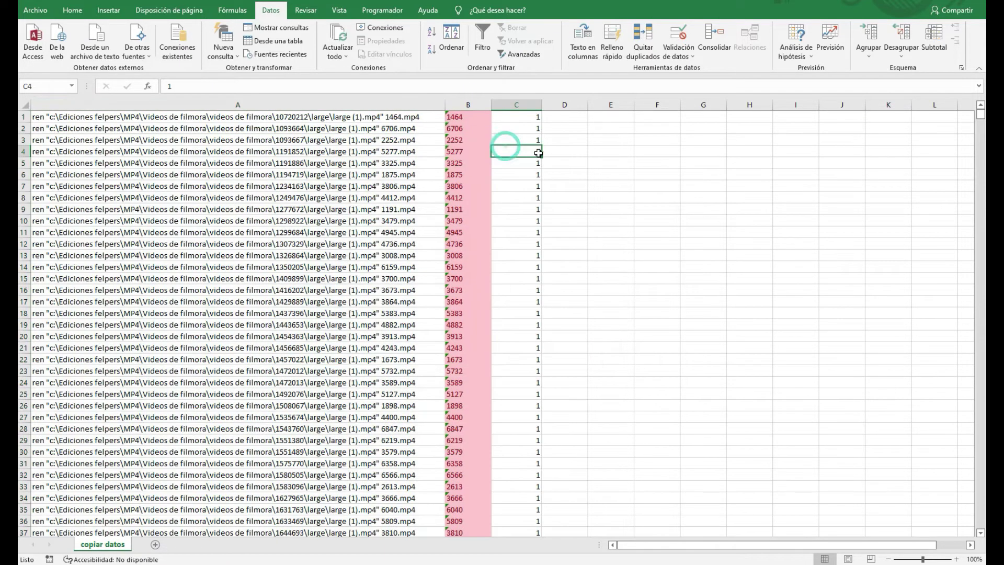
# Check that the rows marked 1 end just above the header row at 692.
pyautogui.click(511, 130)
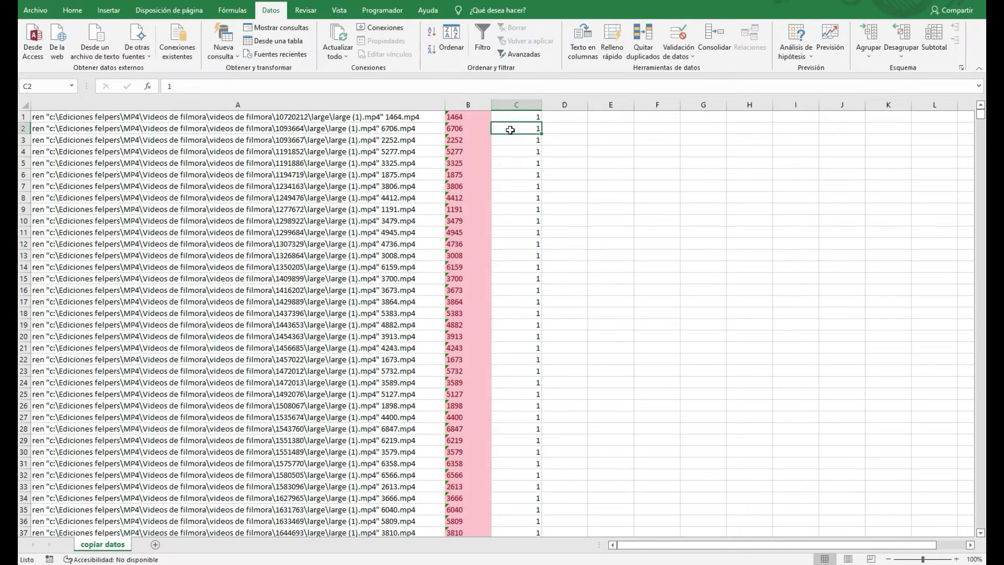
pyautogui.press('Up')
pyautogui.press('Down')
pyautogui.press('Down')
pyautogui.hotkey('ctrl', 'Down')
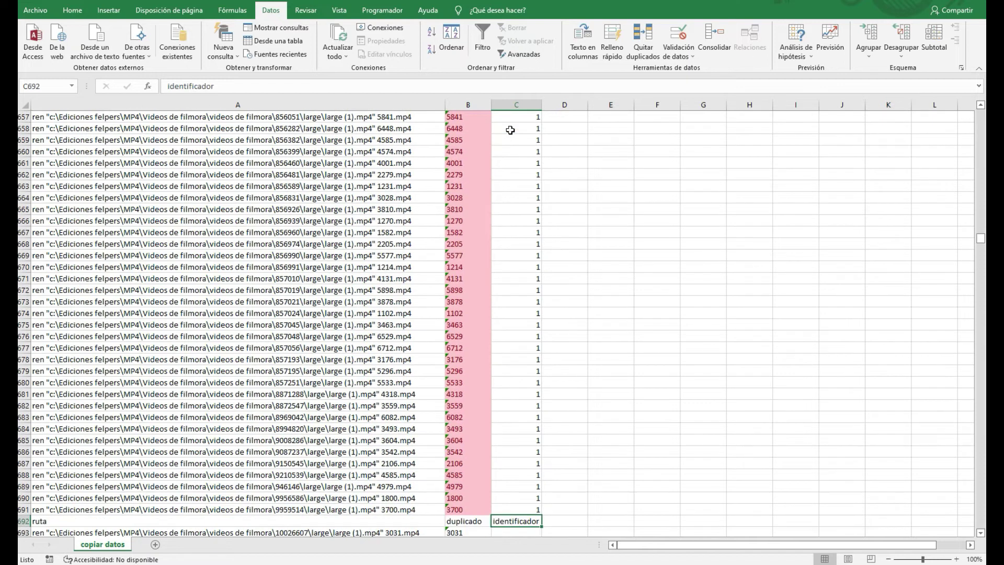
# Select whole rows from 693 down to the last data row.
pyautogui.scroll(-5, 539, 314)
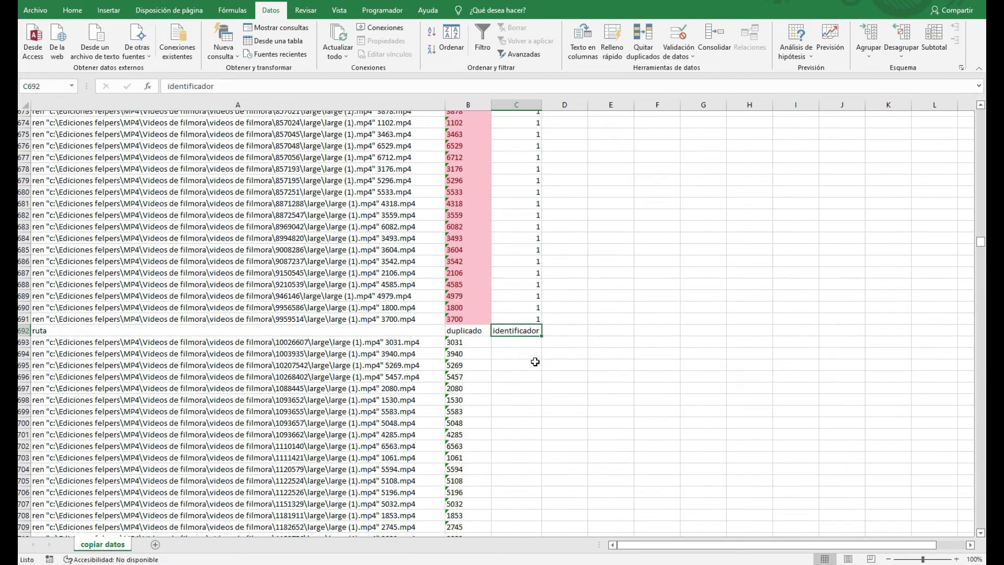
pyautogui.scroll(-4, 471, 335)
pyautogui.click(471, 222)
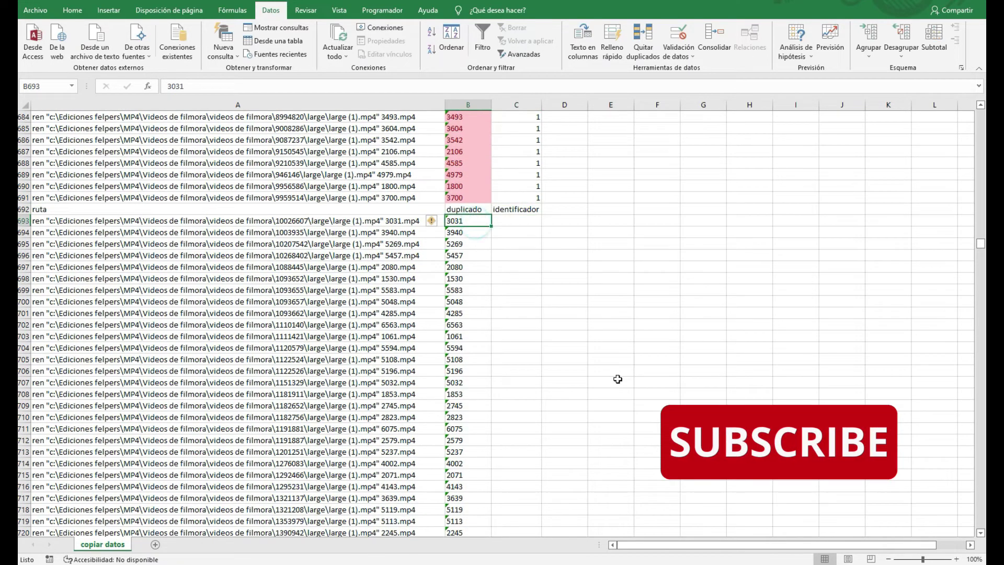
pyautogui.press('Left')
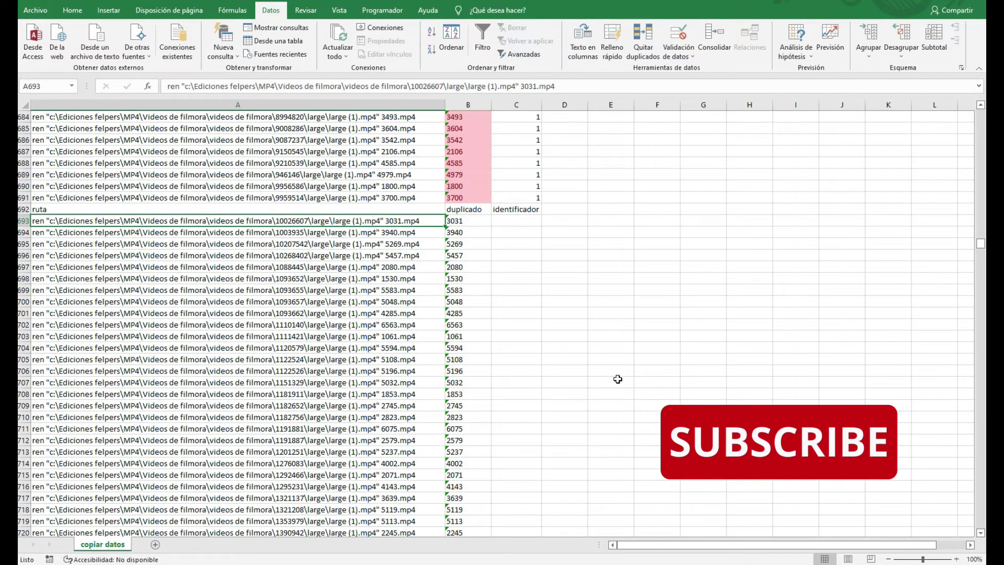
pyautogui.hotkey('shift', 'Right')
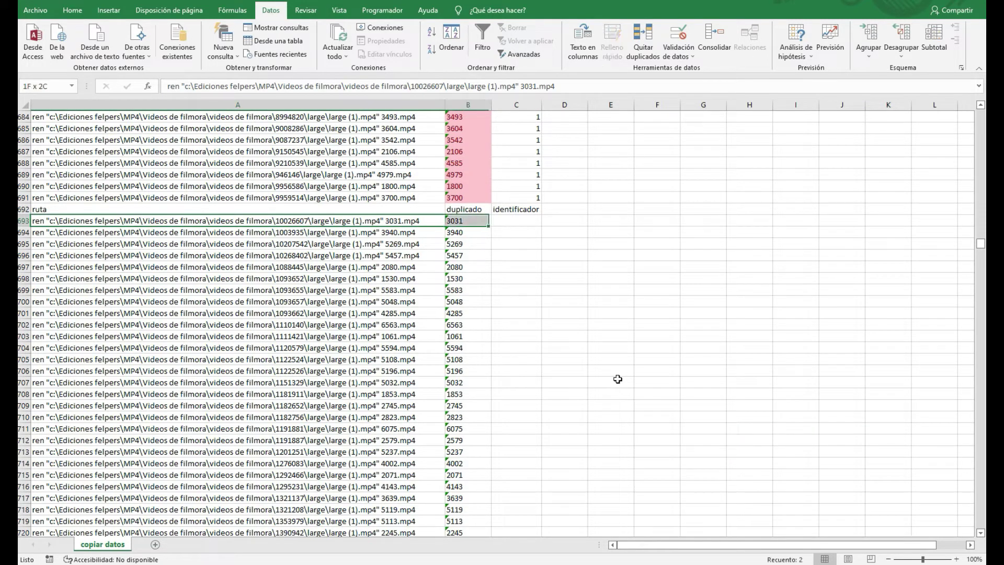
pyautogui.hotkey('shift', 'Right')
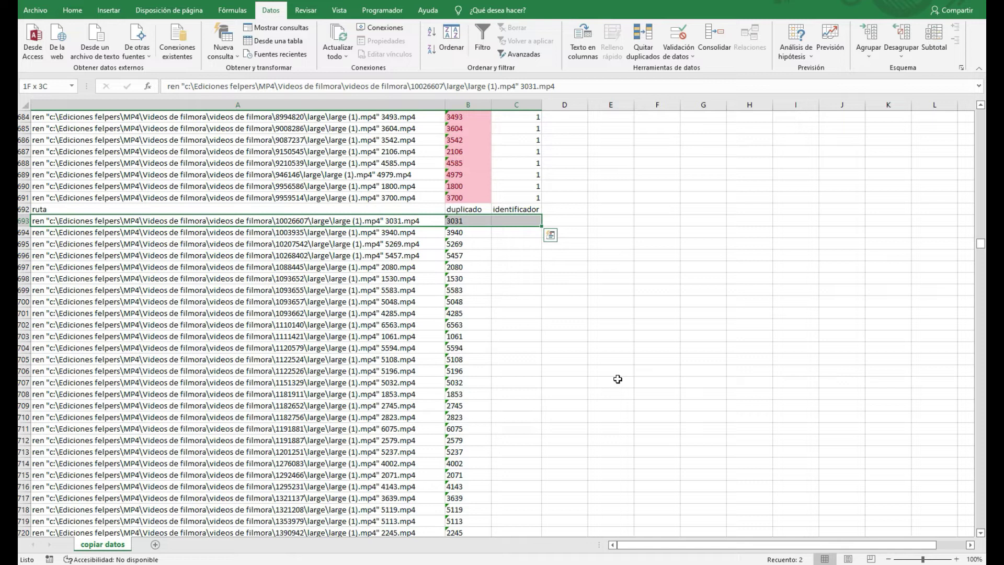
pyautogui.hotkey('ctrl', 'shift', 'Right')
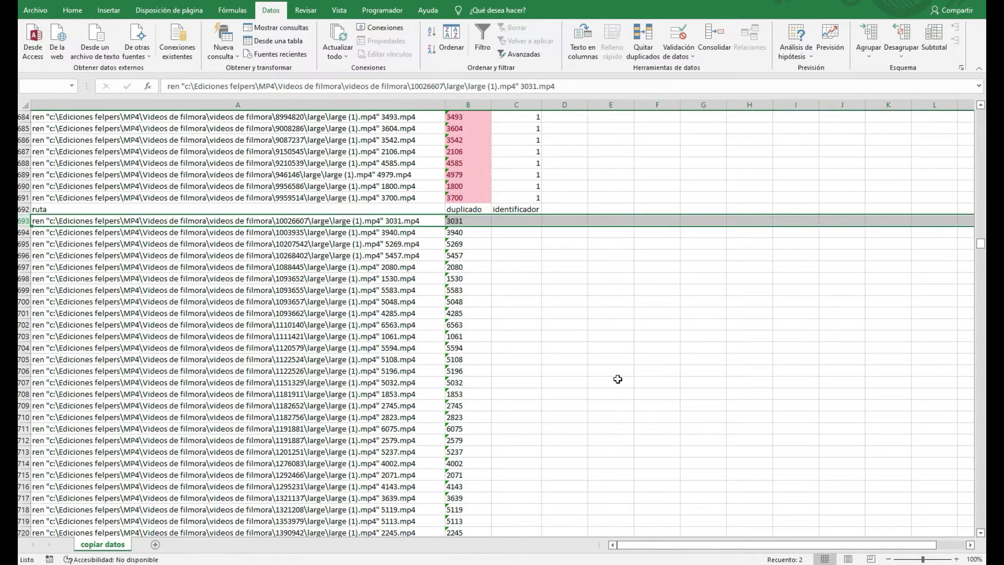
pyautogui.press('Up')
pyautogui.press('Down')
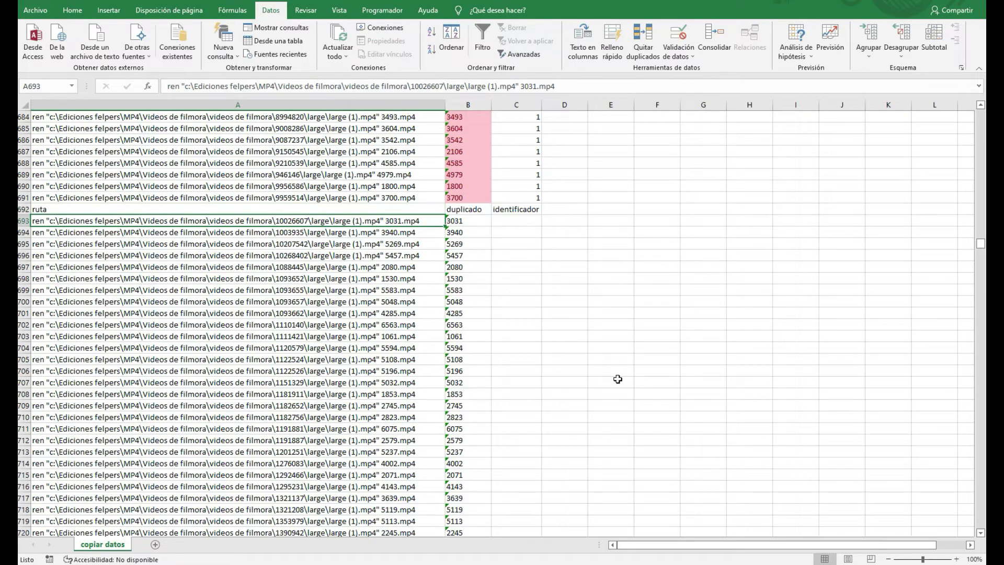
pyautogui.hotkey('shift', 'space')
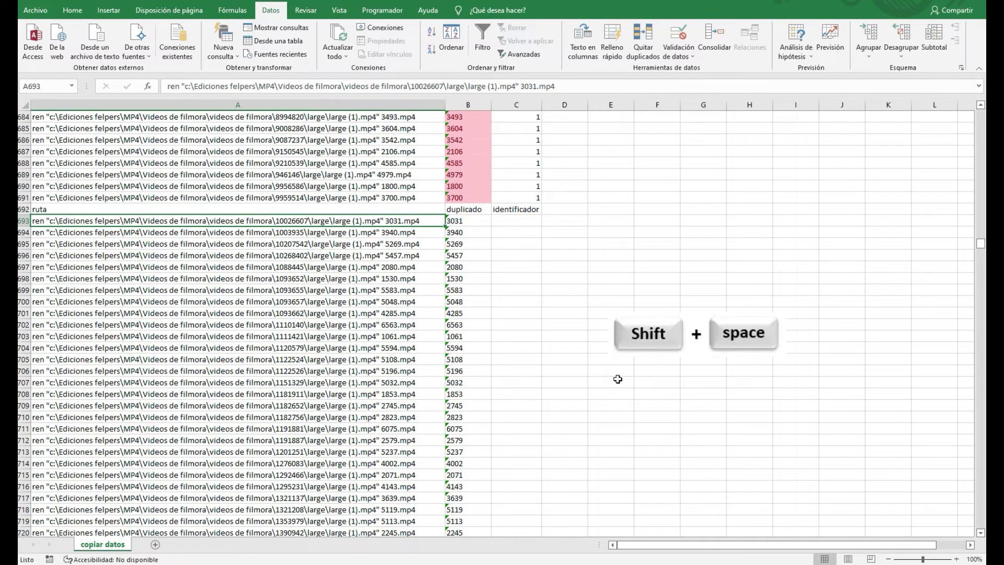
pyautogui.hotkey('shift', 'space')
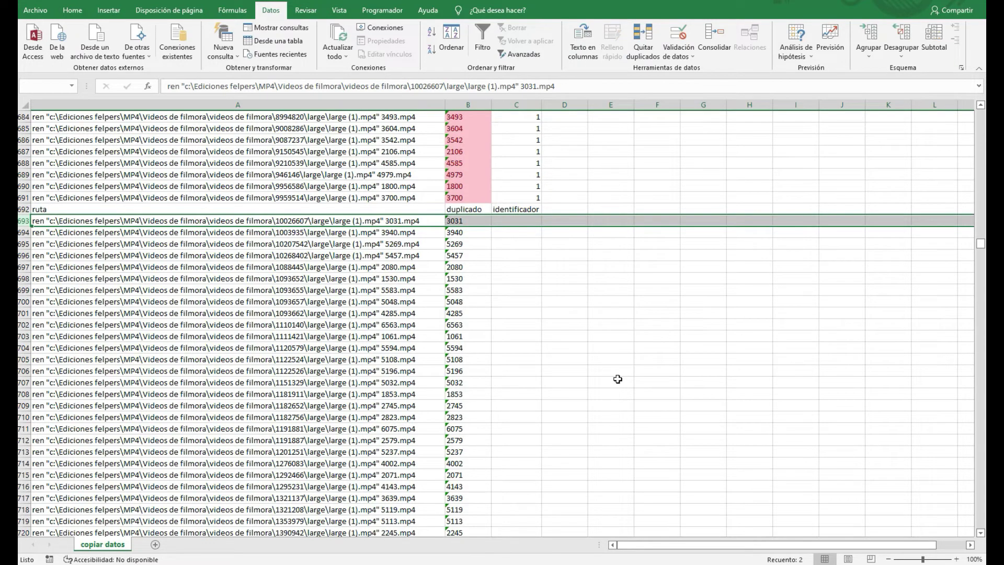
pyautogui.hotkey('ctrl', 'shift', 'Down')
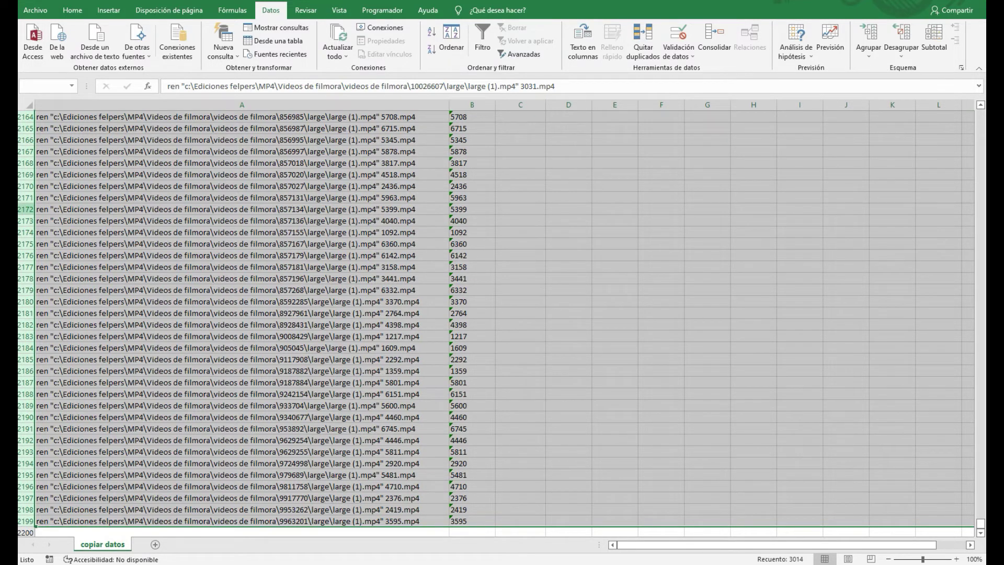
# Delete the selected unmarked rows below the header row 692.
pyautogui.rightClick(26, 209)
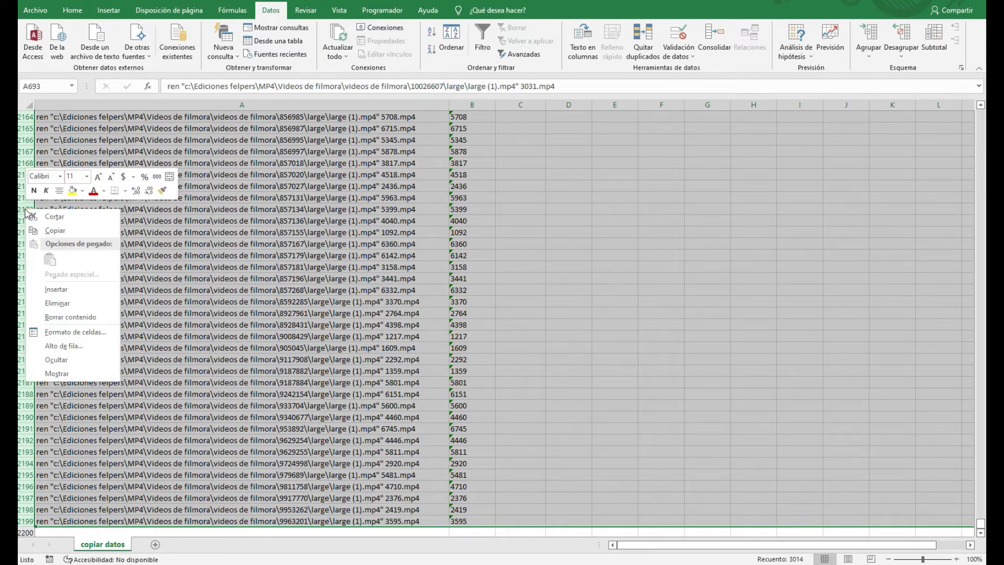
pyautogui.click(58, 303)
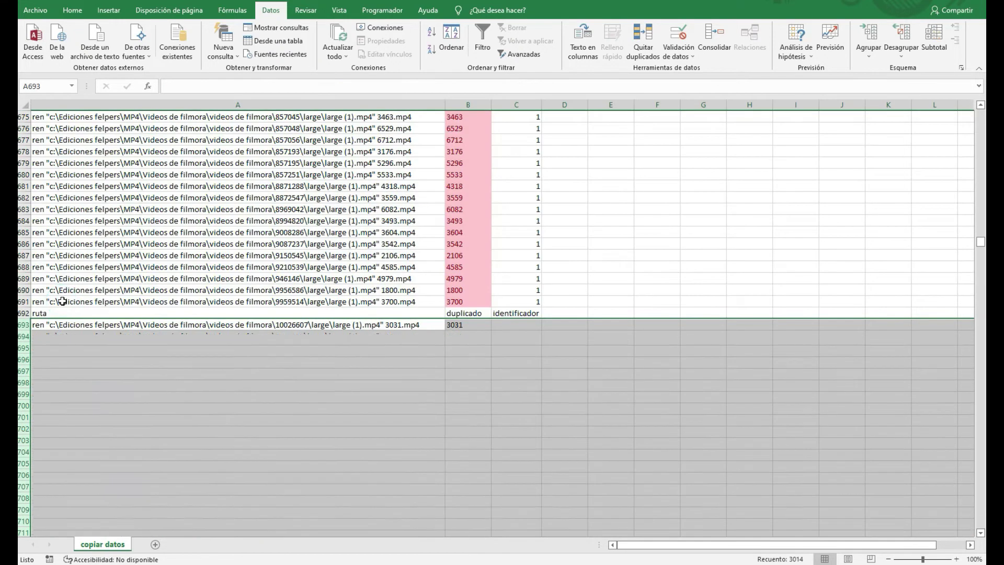
pyautogui.click(383, 335)
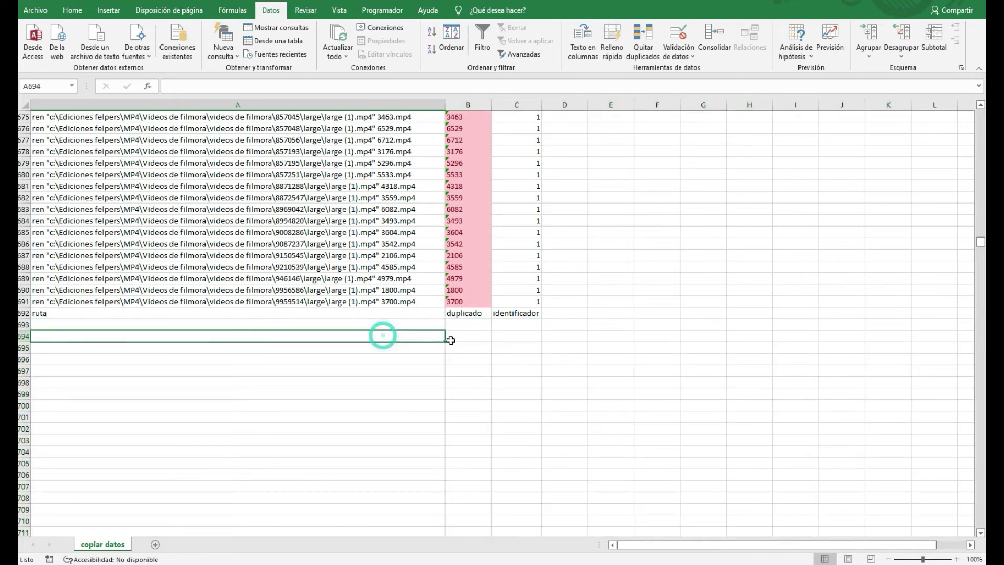
# Cut header row 692 and return to the top of the sheet.
pyautogui.click(475, 315)
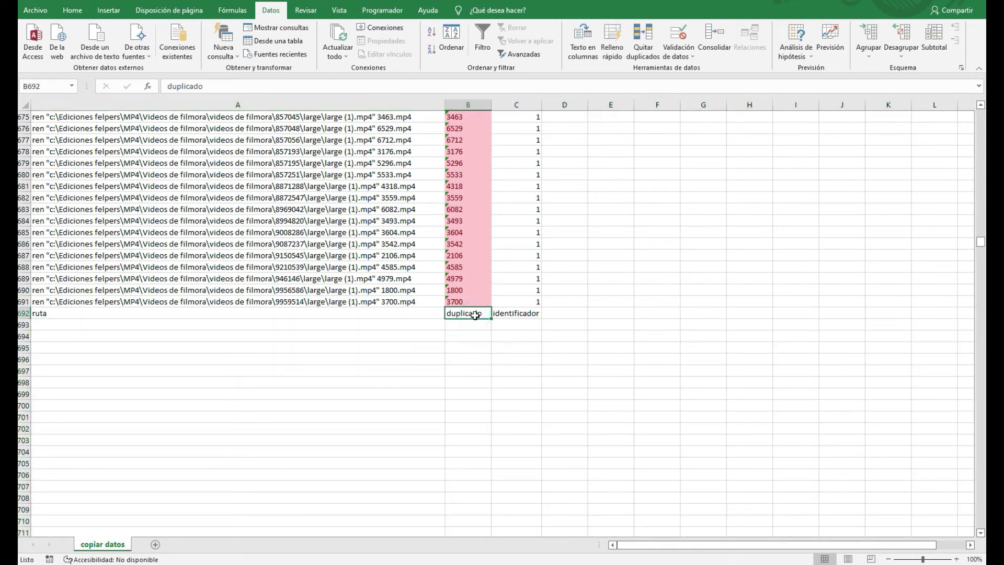
pyautogui.hotkey('shift', 'space')
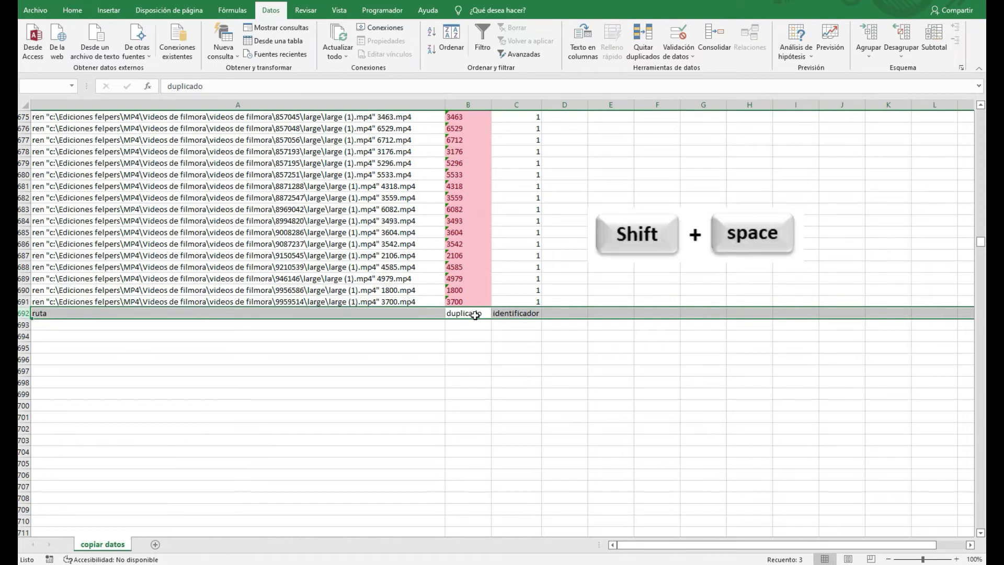
pyautogui.hotkey('ctrl', 'x')
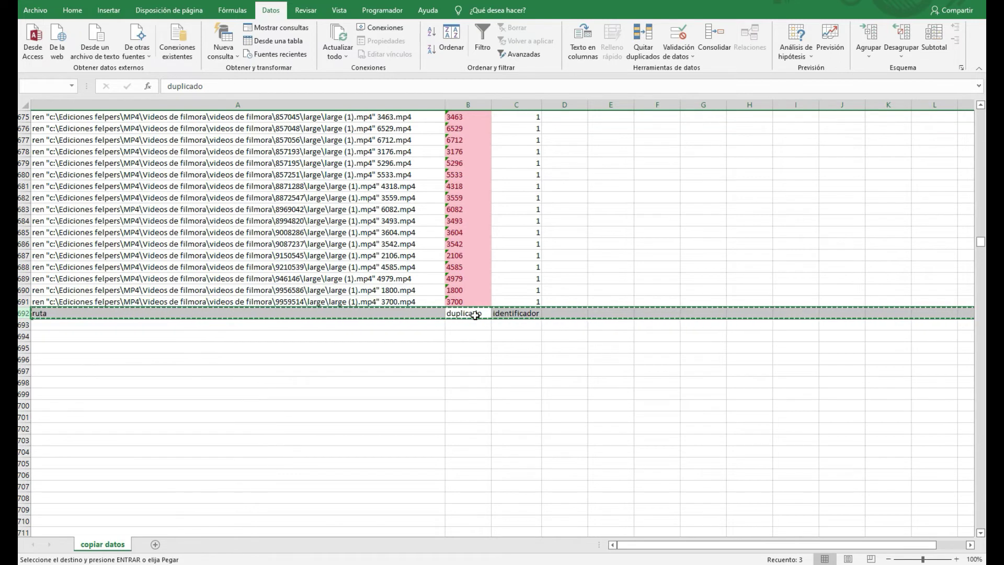
pyautogui.hotkey('ctrl', 'Home')
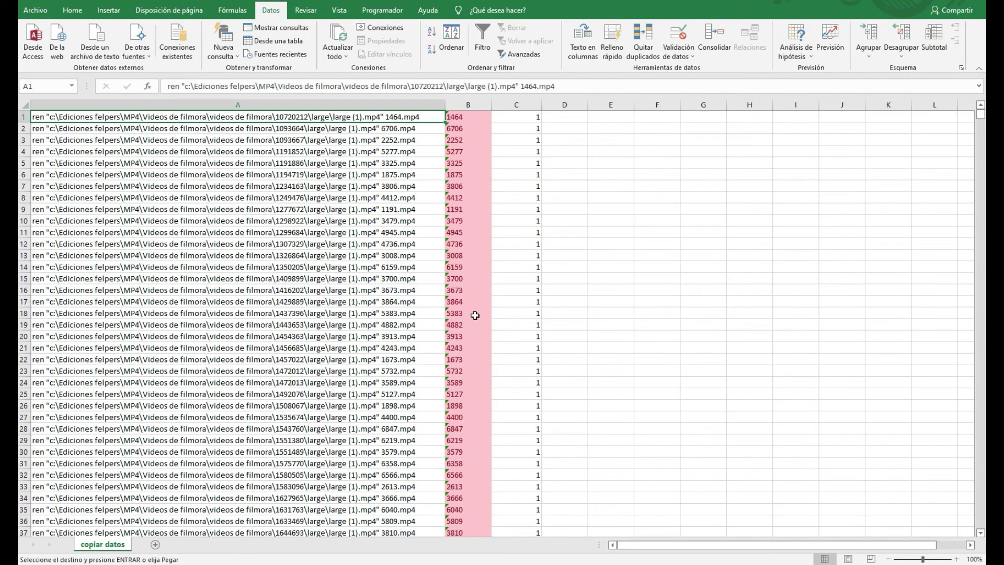
# Insert the cut header row at row 1.
pyautogui.rightClick(27, 120)
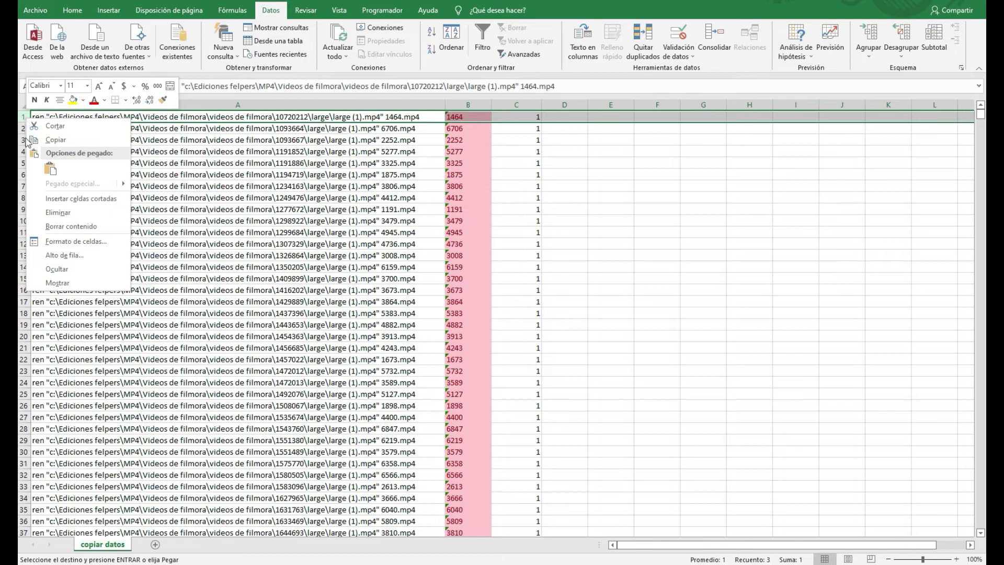
pyautogui.click(61, 199)
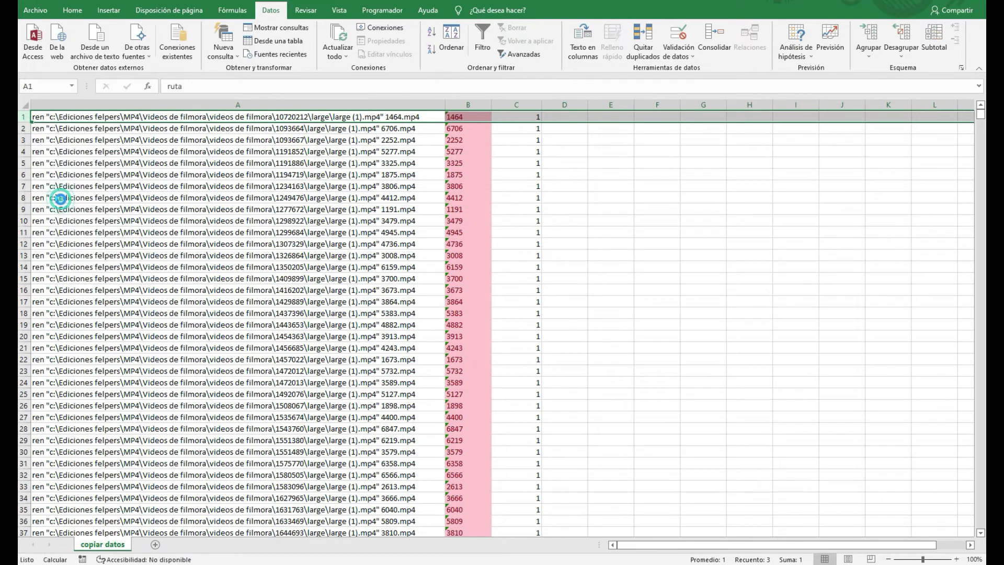
pyautogui.click(375, 162)
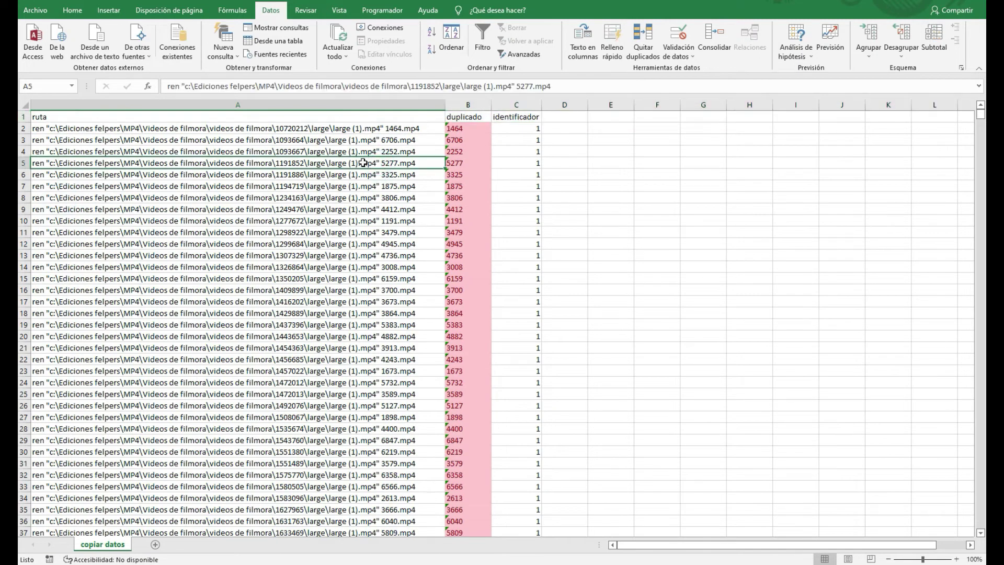
# Verify column C holds a 1 beside every rename command below the headers.
pyautogui.press('Up')
pyautogui.press('Up')
pyautogui.press('Up')
pyautogui.press('Up')
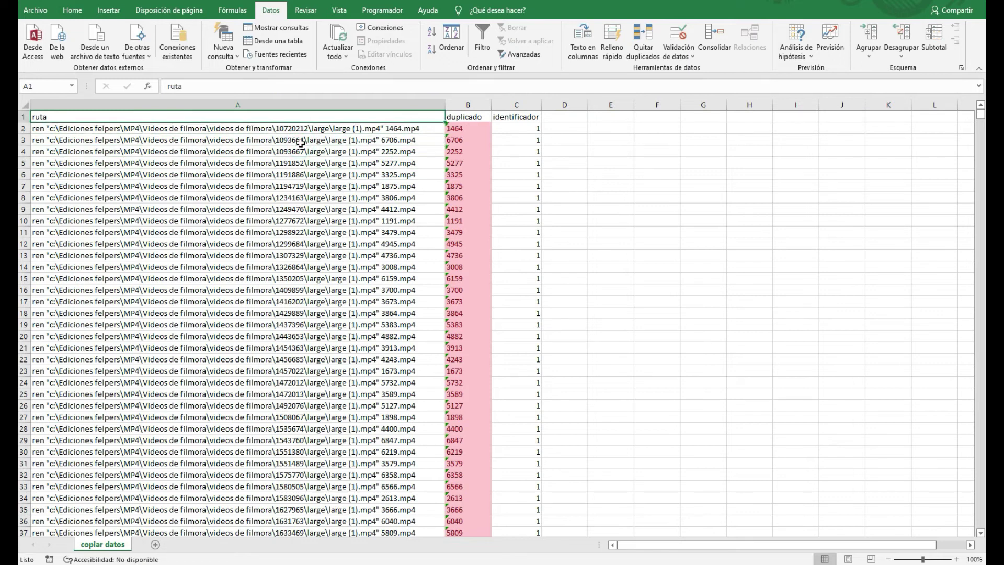
pyautogui.press('Right')
pyautogui.press('Right')
pyautogui.press('Left')
pyautogui.press('Right')
pyautogui.press('Down')
pyautogui.hotkey('ctrl', 'Down')
pyautogui.hotkey('ctrl', 'Up')
pyautogui.press('Down')
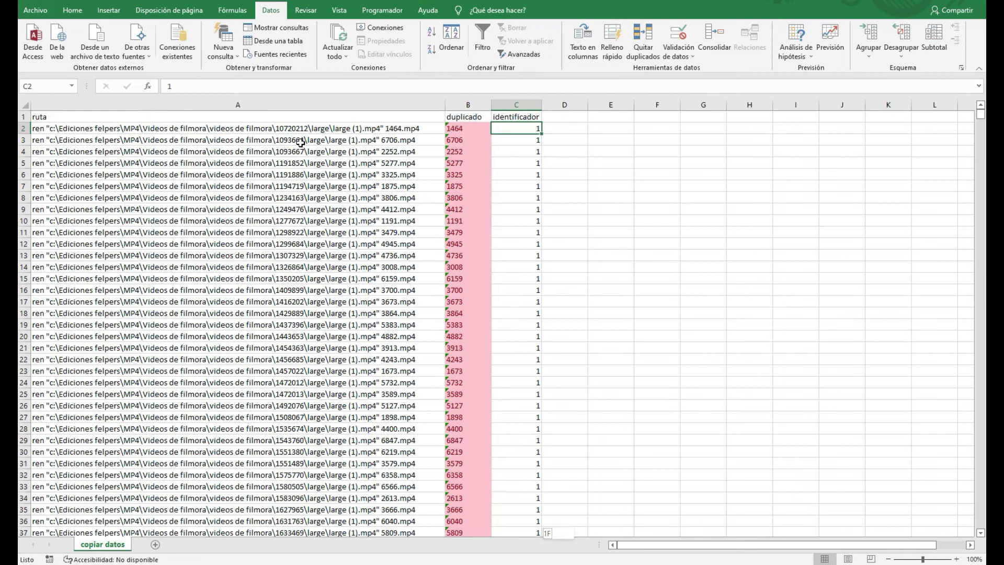
pyautogui.hotkey('ctrl', 'shift', 'Down')
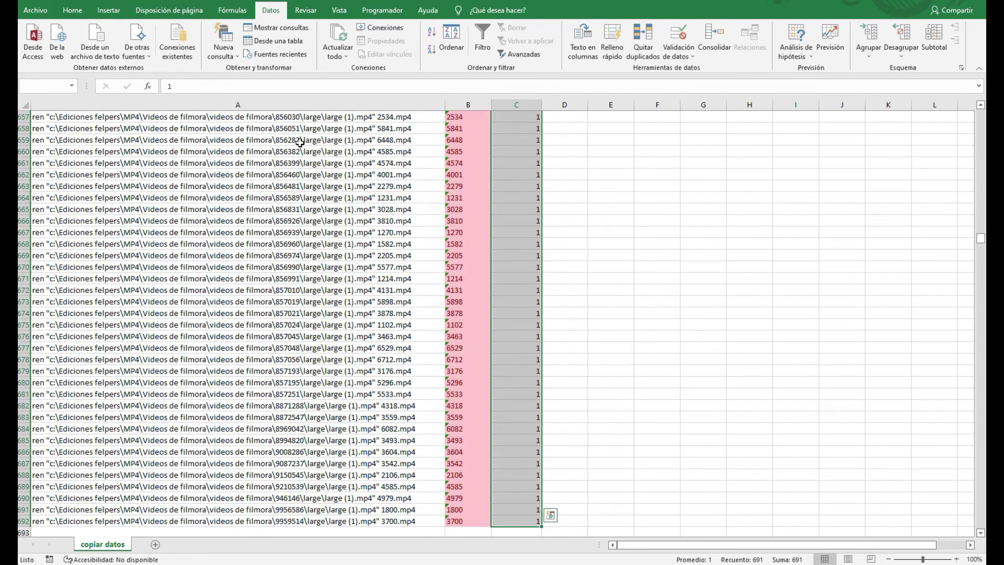
pyautogui.hotkey('ctrl', 'Up')
pyautogui.press('Down')
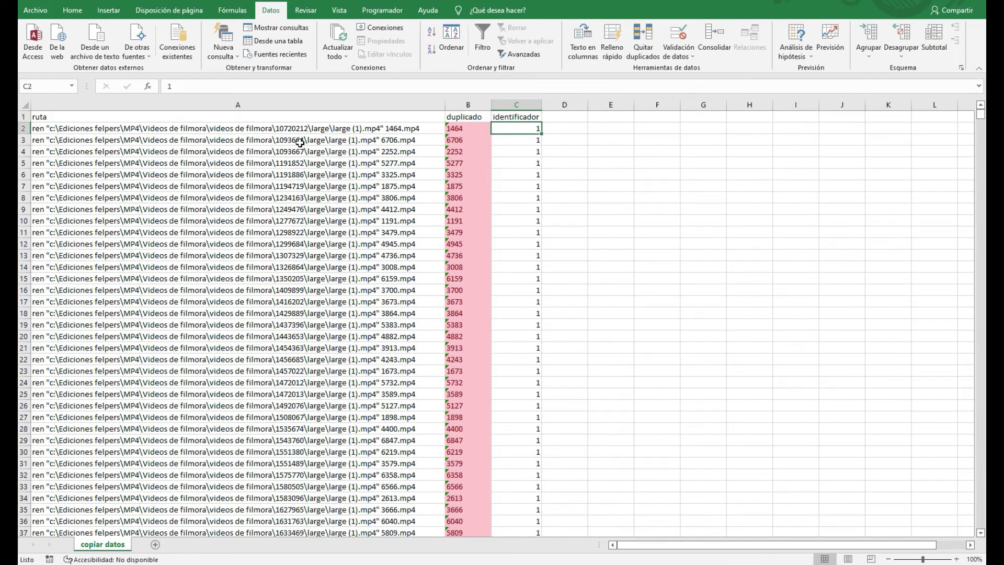